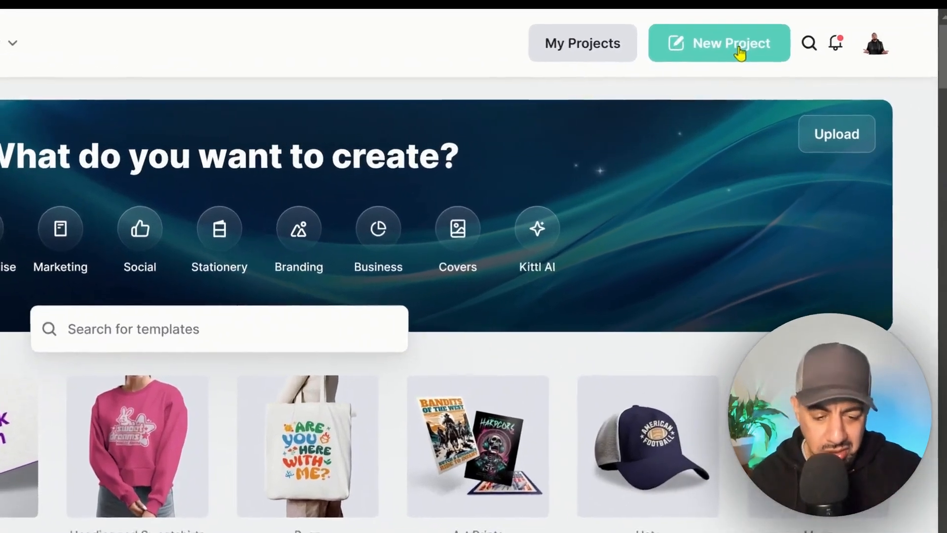
Step: Create a new project with the Standard 1200 × 1200 px artboard and a resolution of 300
{"action": "left_click", "coordinate": [740, 52]}
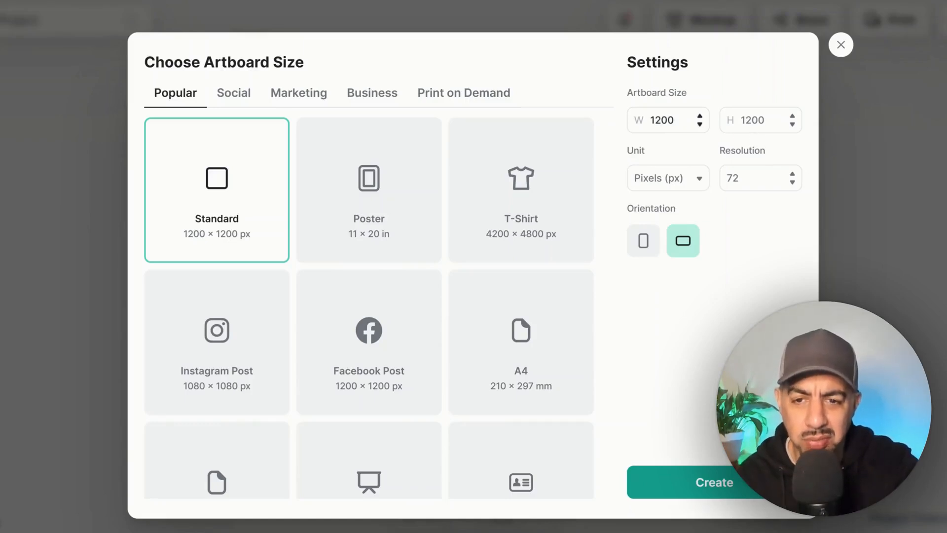
{"action": "left_click", "coordinate": [691, 182]}
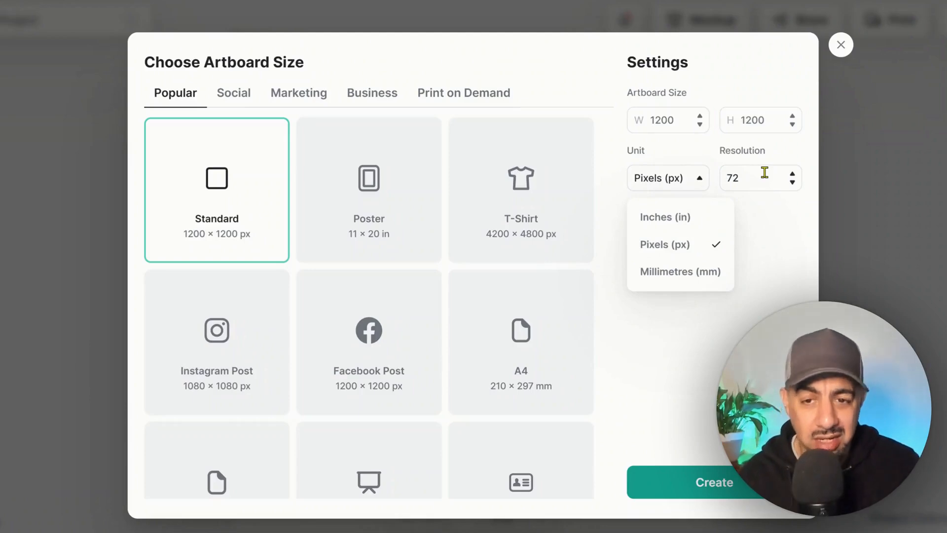
{"action": "left_click", "coordinate": [765, 173]}
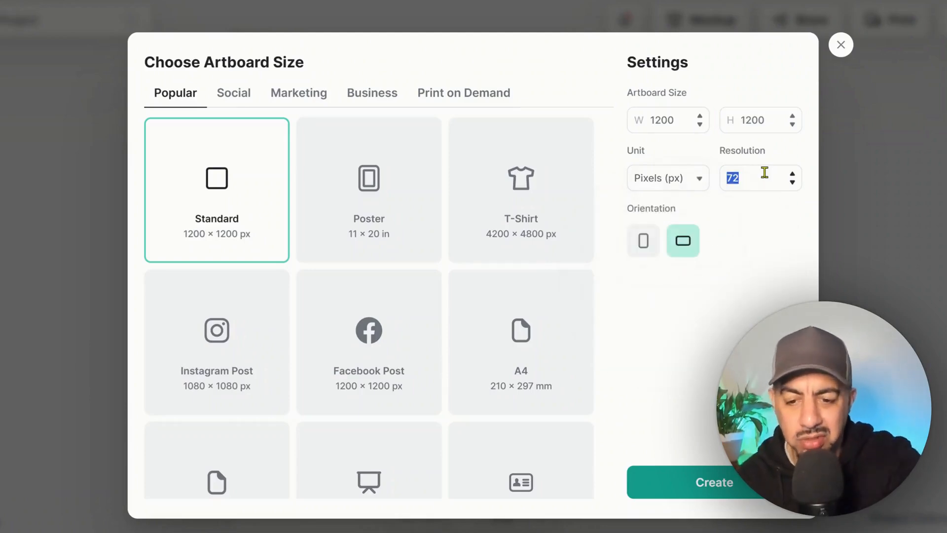
{"action": "type", "text": "300"}
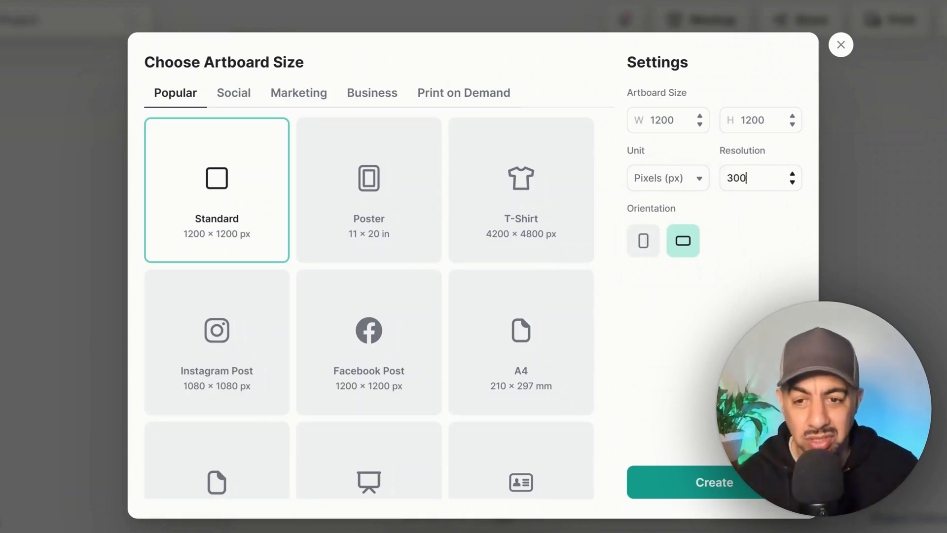
{"action": "left_click", "coordinate": [712, 490]}
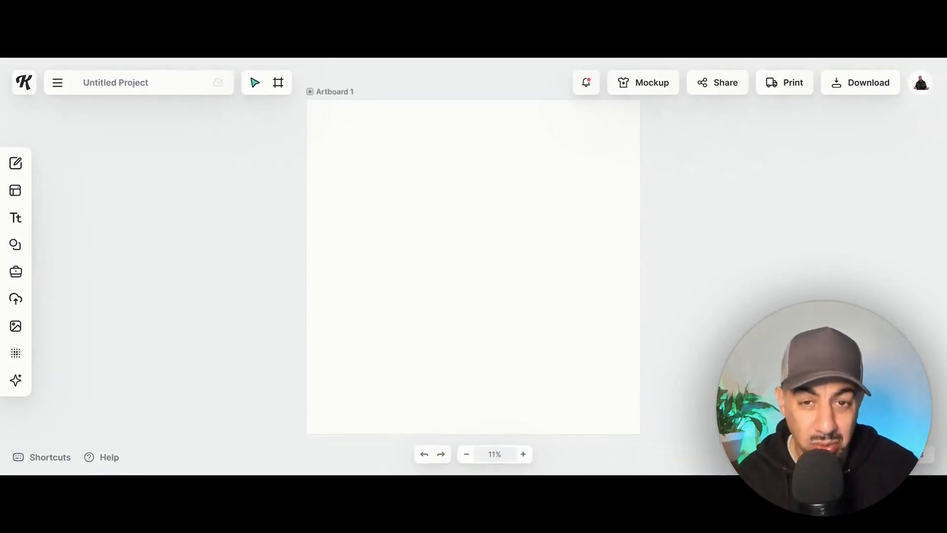
Step: Open Kittl AI's Image Generator for creating single images from a text prompt
{"action": "mouse_move", "coordinate": [14, 385]}
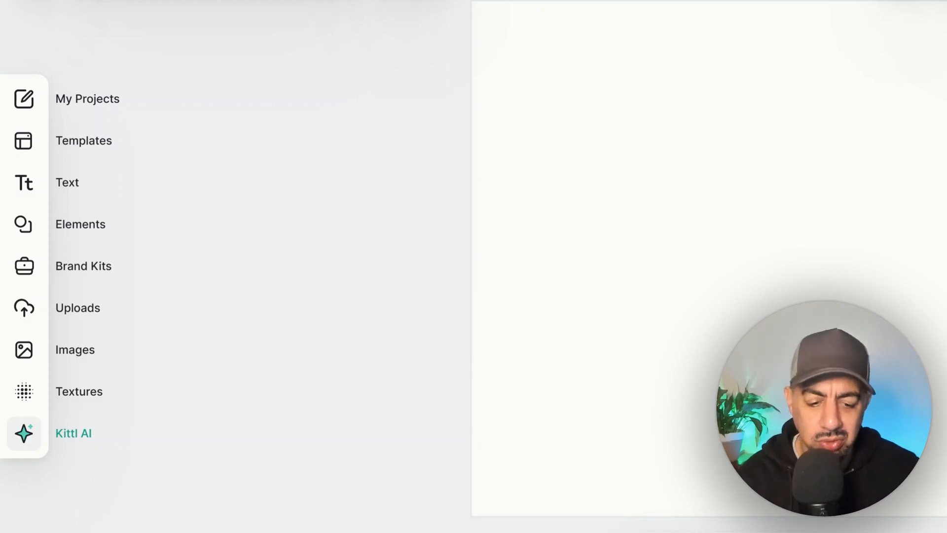
{"action": "left_click", "coordinate": [24, 434]}
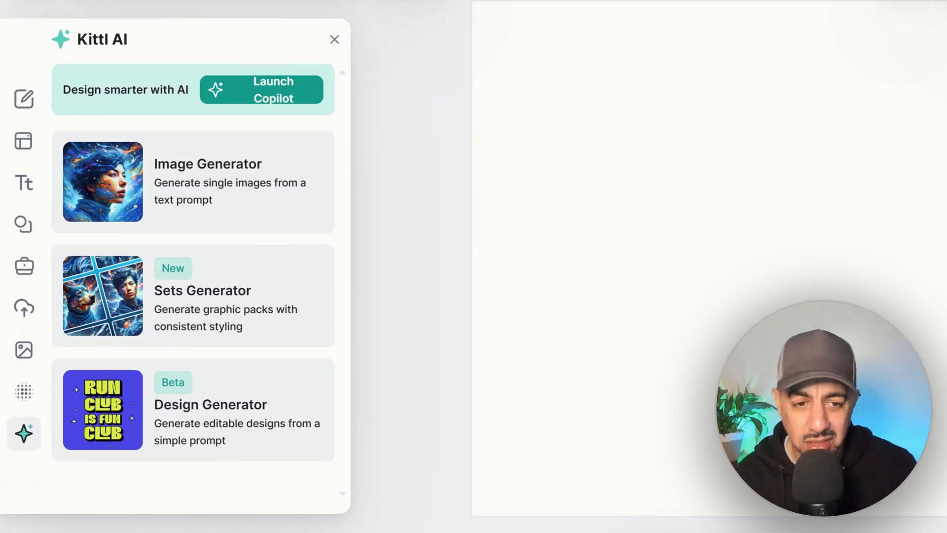
{"action": "left_click", "coordinate": [230, 188]}
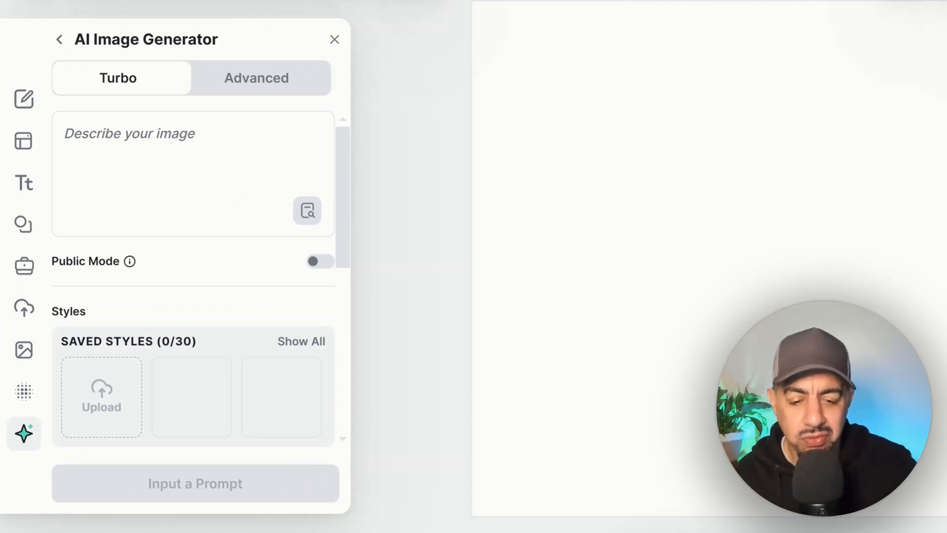
Step: Generate a Turbo image from the prompt "seamless floral vintage pattern repeating"
{"action": "left_click", "coordinate": [156, 129]}
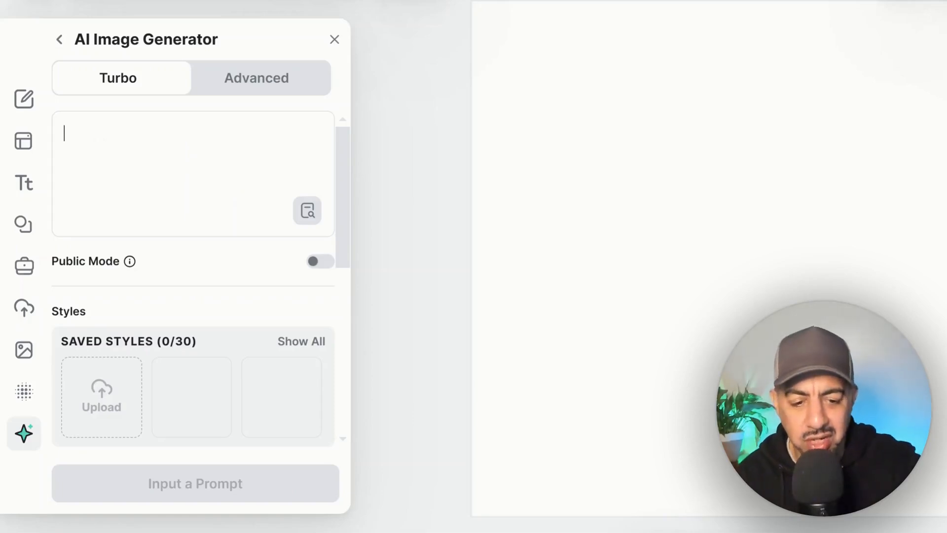
{"action": "type", "text": "seaml"}
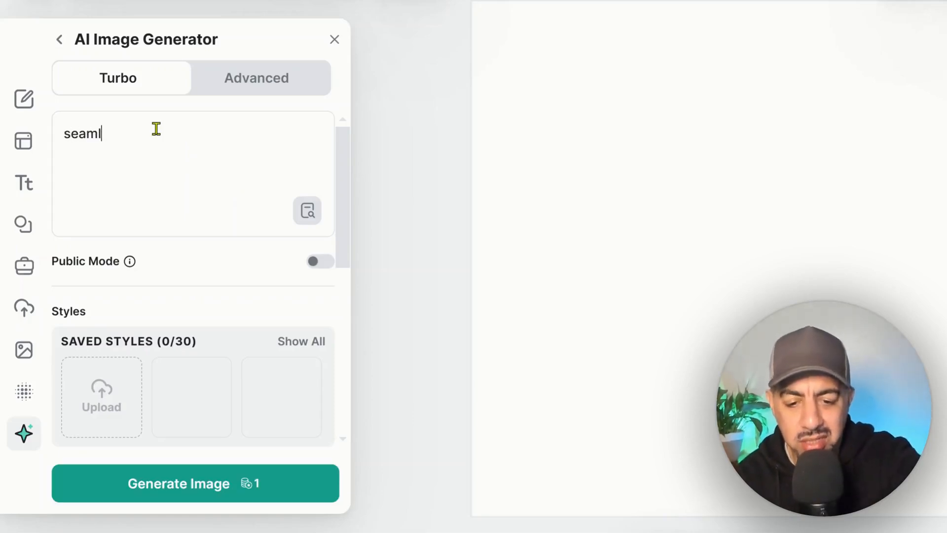
{"action": "type", "text": "ess "}
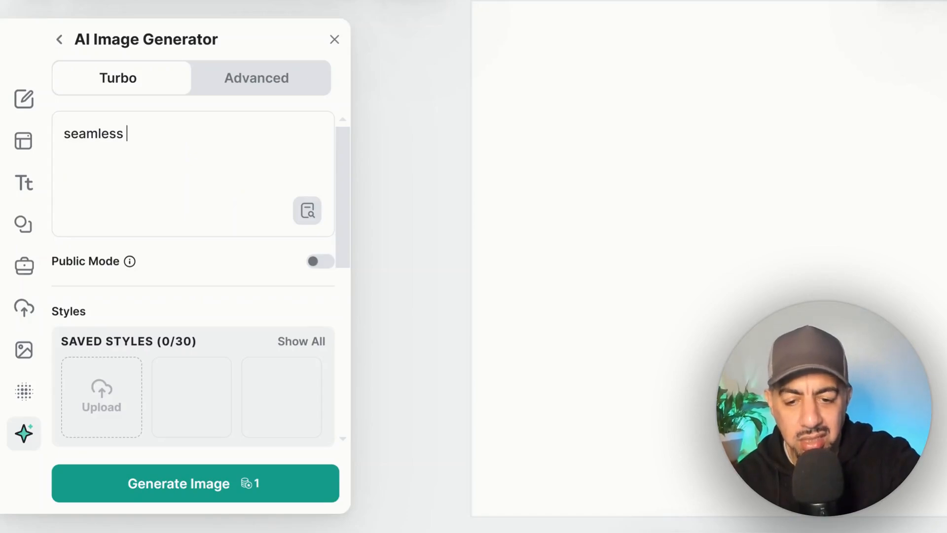
{"action": "type", "text": "pa"}
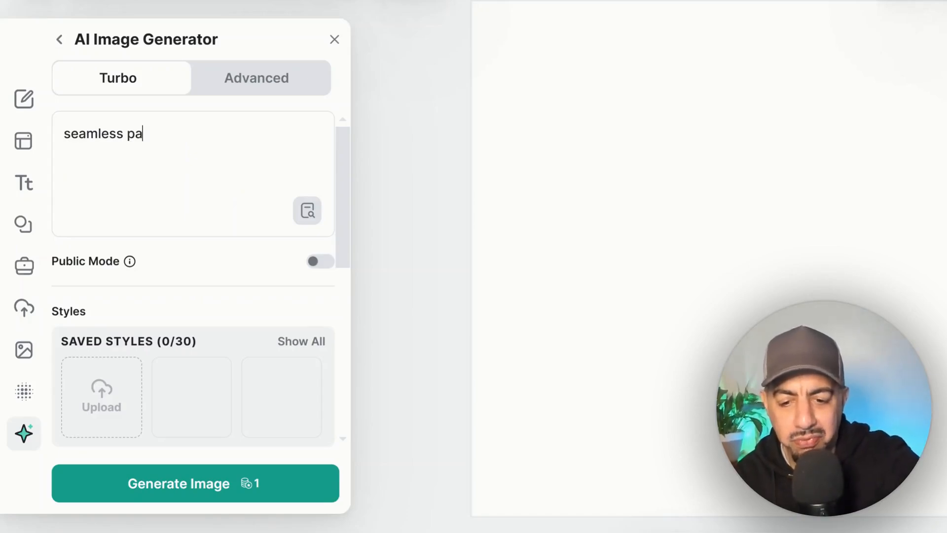
{"action": "key", "text": "BackSpace"}
{"action": "key", "text": "BackSpace"}
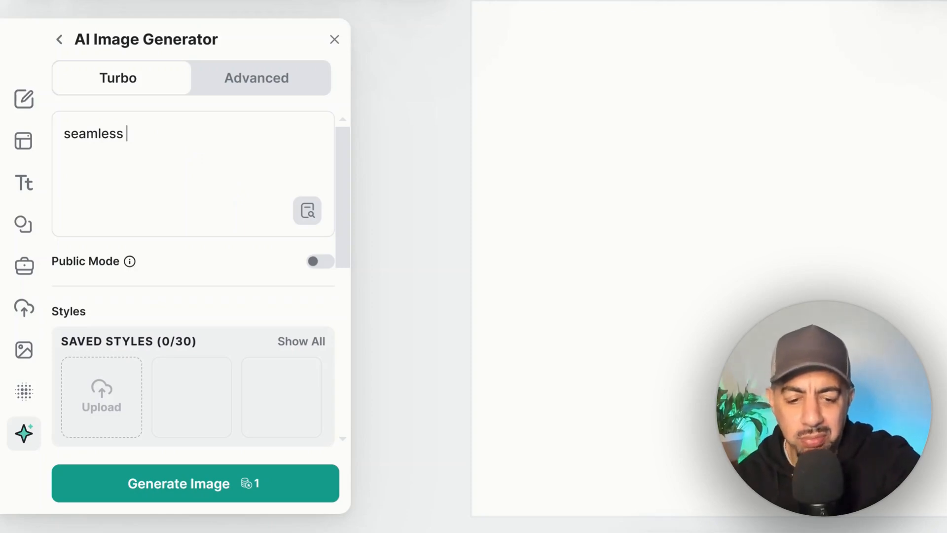
{"action": "type", "text": "fl"}
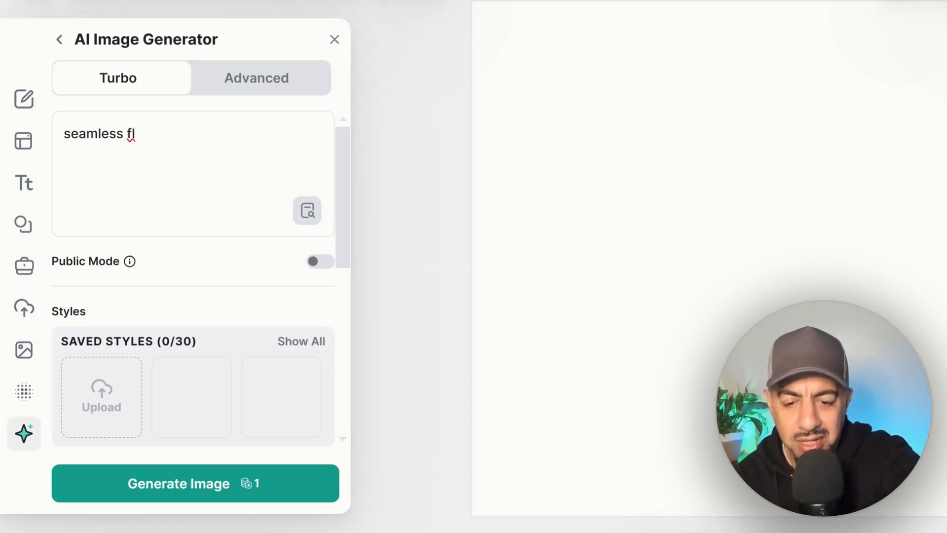
{"action": "type", "text": "o"}
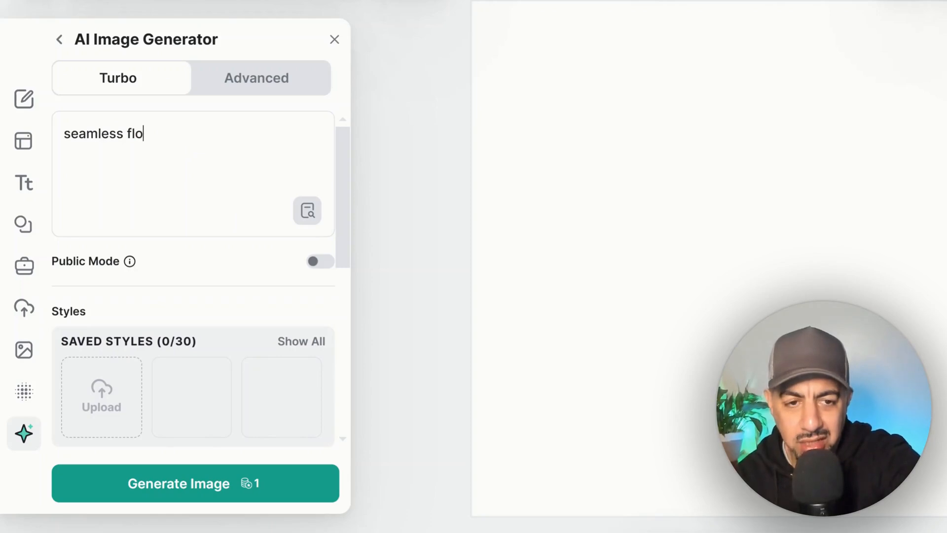
{"action": "type", "text": "ral vin"}
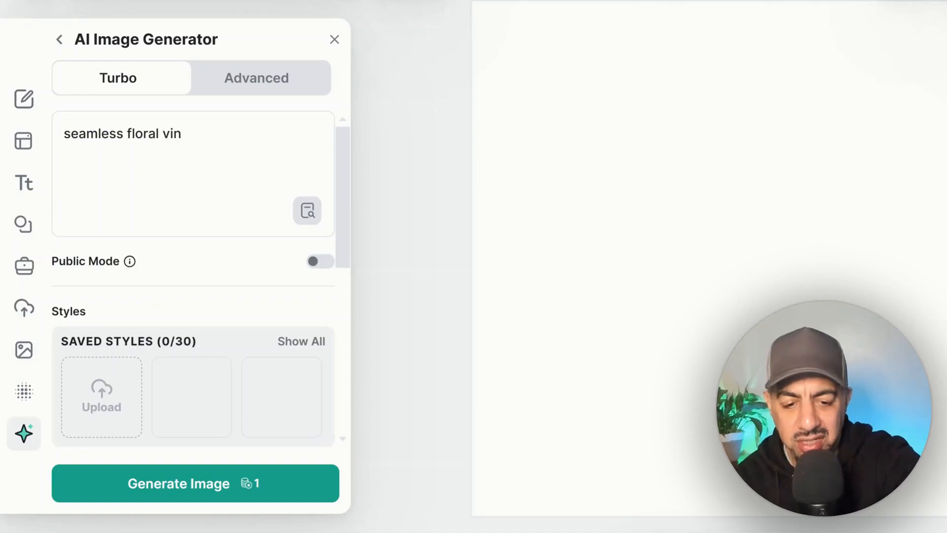
{"action": "type", "text": "tage"}
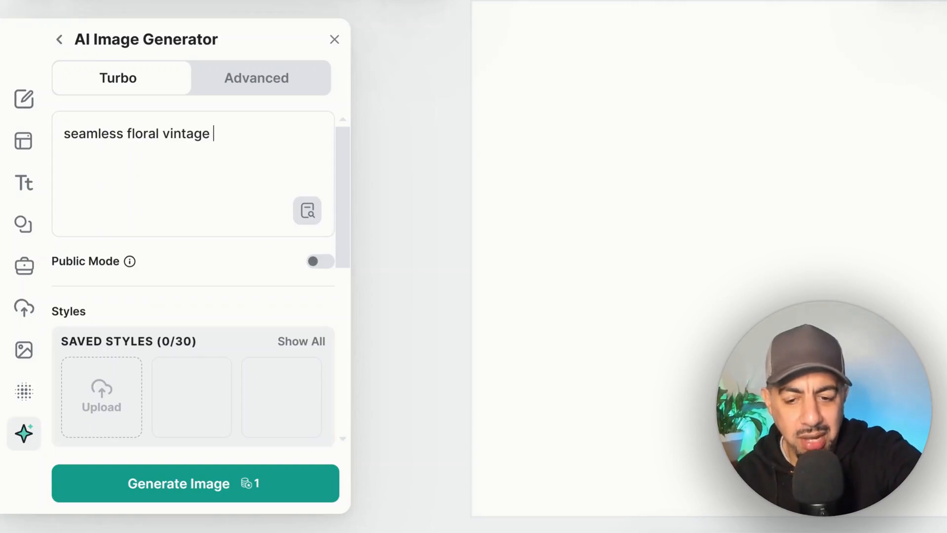
{"action": "type", "text": "patt"}
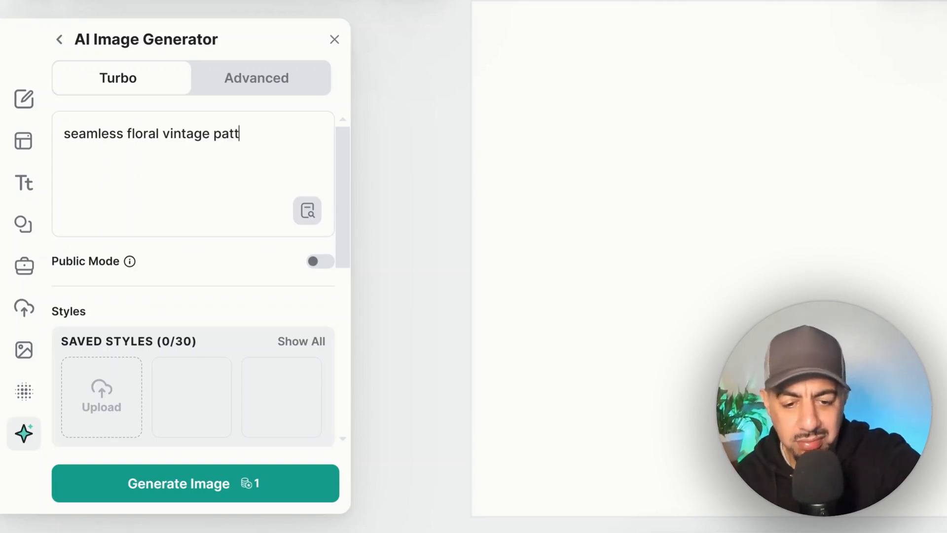
{"action": "type", "text": "ern"}
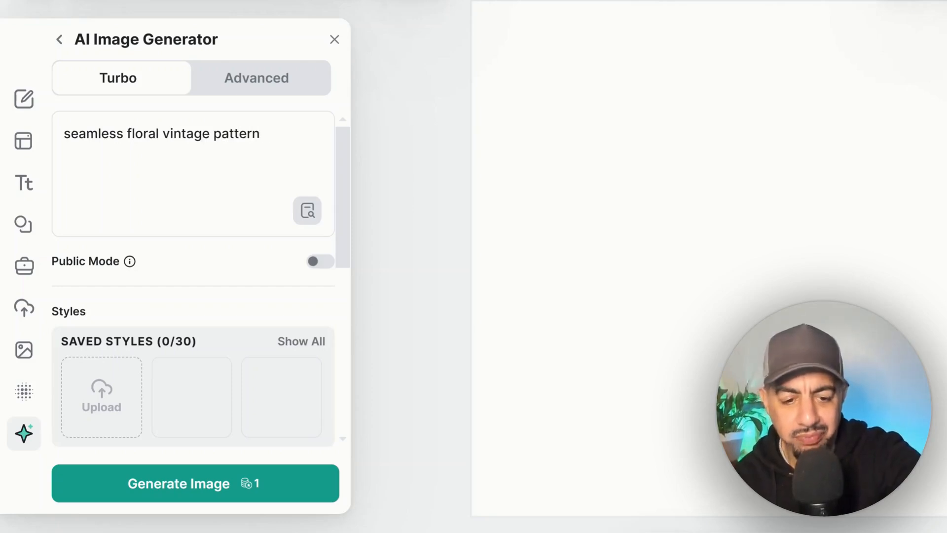
{"action": "type", "text": " repe"}
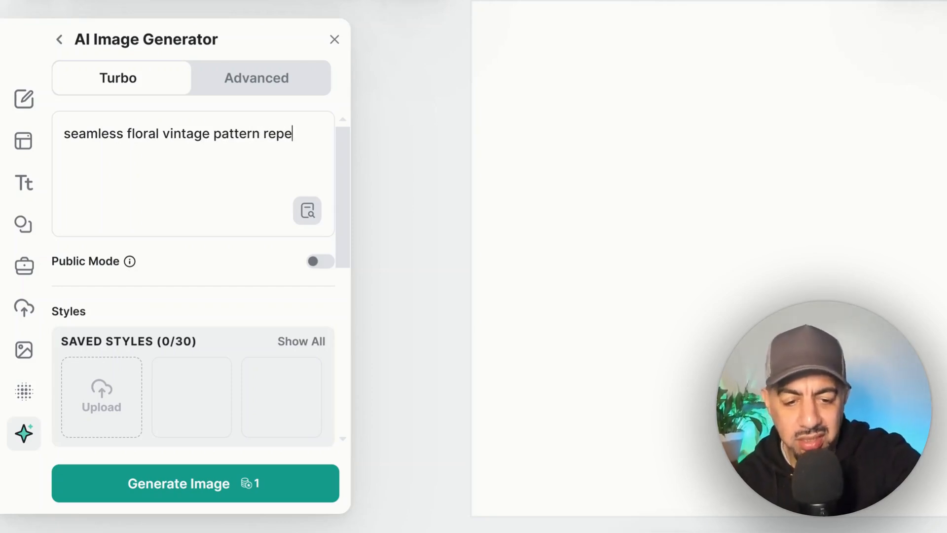
{"action": "type", "text": "atin"}
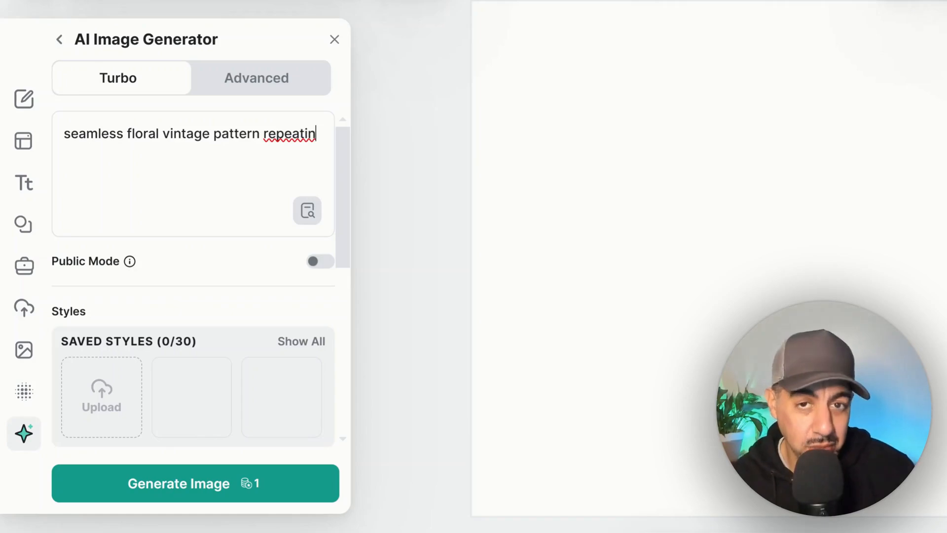
{"action": "type", "text": "g"}
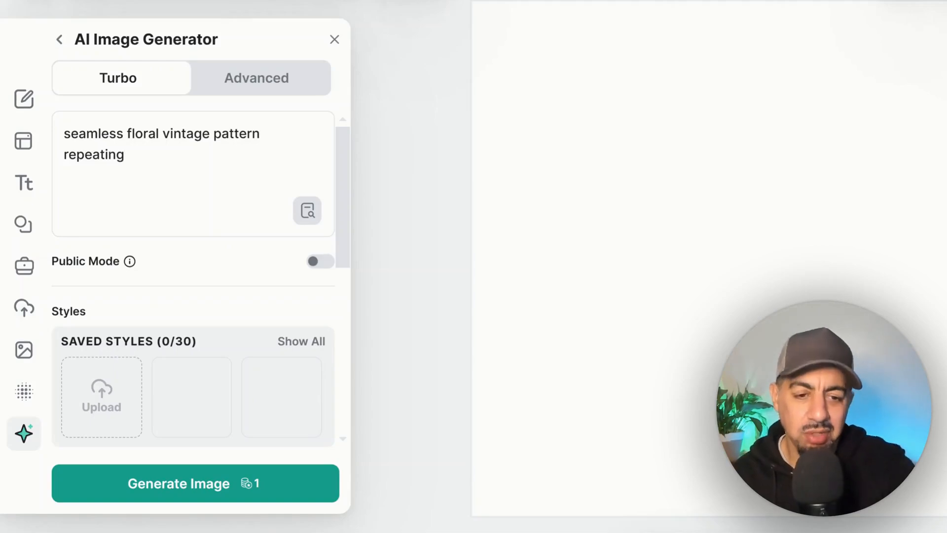
{"action": "left_click", "coordinate": [297, 484]}
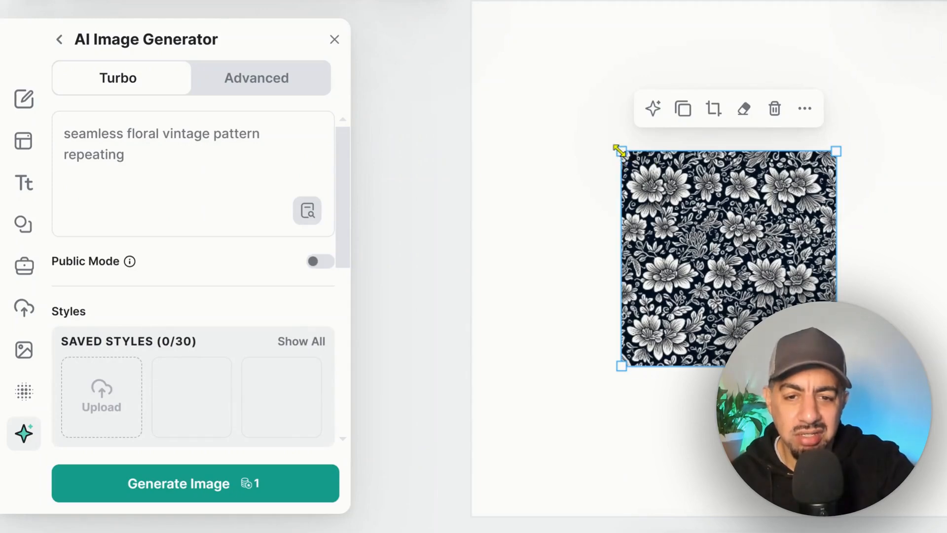
Step: Enlarge the generated floral pattern image to inspect it, and delete it from the artboard
{"action": "left_click_drag", "start_coordinate": [616, 147], "coordinate": [531, 87]}
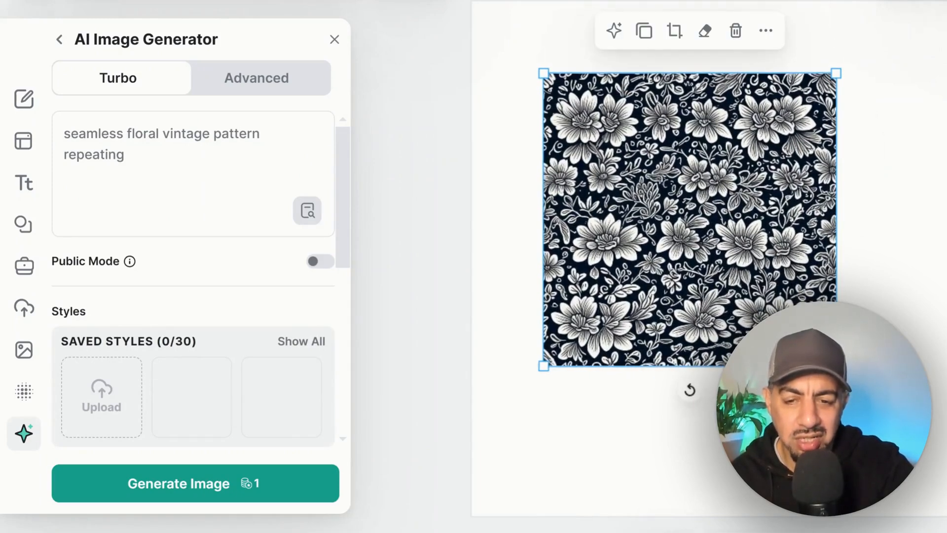
{"action": "left_click_drag", "start_coordinate": [836, 366], "coordinate": [900, 429]}
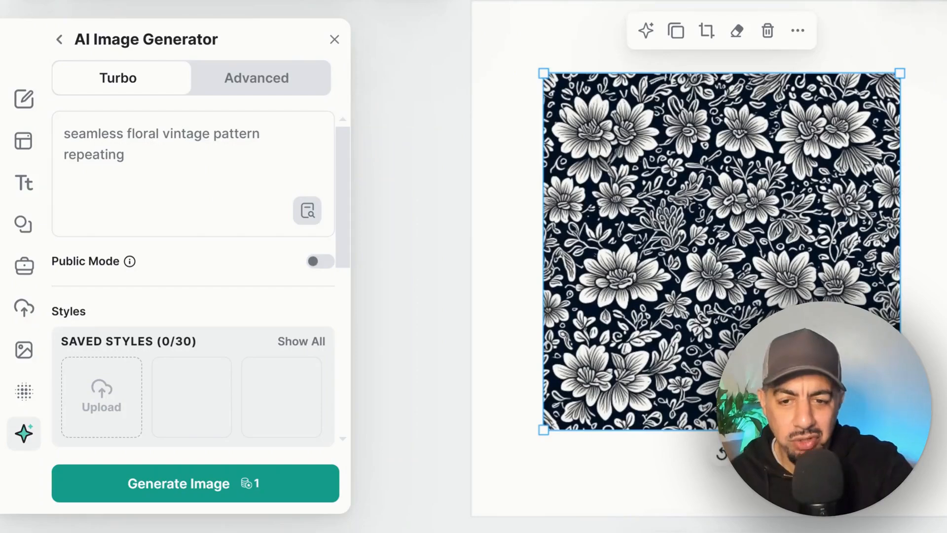
{"action": "key", "text": "Delete"}
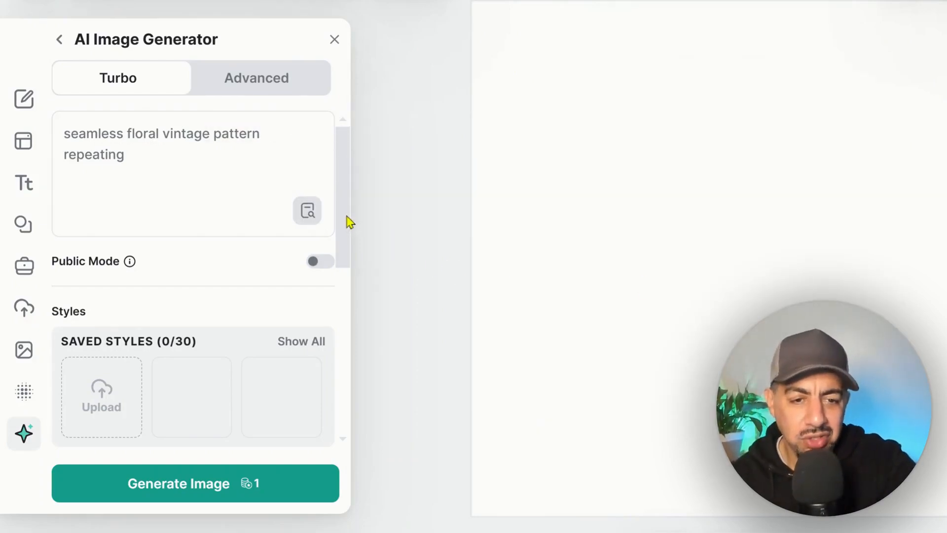
Step: Examine the full collection of image, clipart and vector styles available to the AI Image Generator
{"action": "scroll", "coordinate": [345, 242], "scroll_direction": "down", "scroll_amount": 5}
{"action": "scroll", "coordinate": [345, 261], "scroll_direction": "up", "scroll_amount": 1}
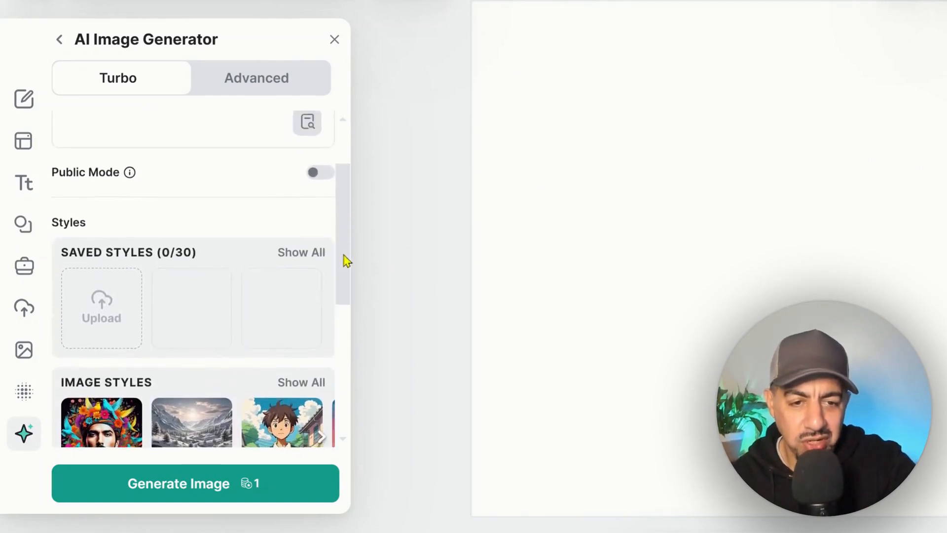
{"action": "scroll", "coordinate": [345, 279], "scroll_direction": "down", "scroll_amount": 3}
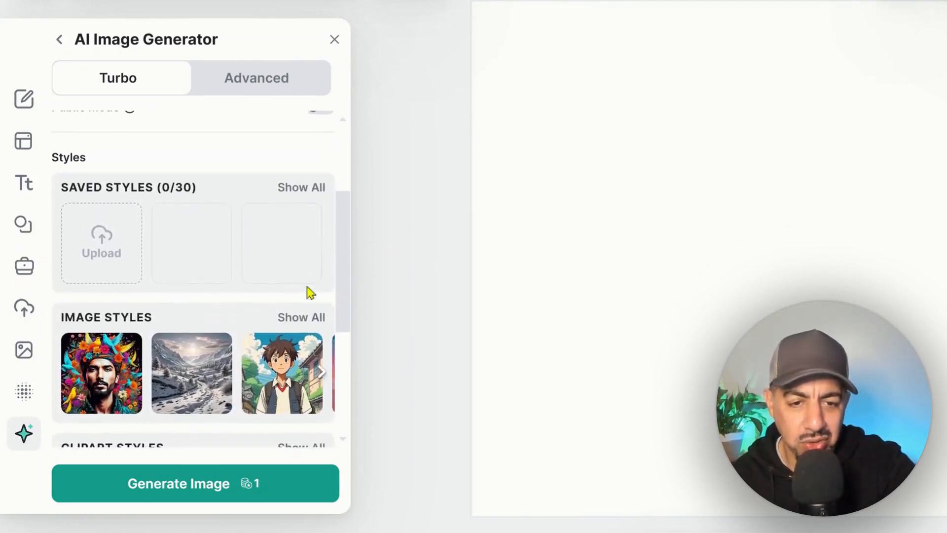
{"action": "left_click", "coordinate": [303, 320]}
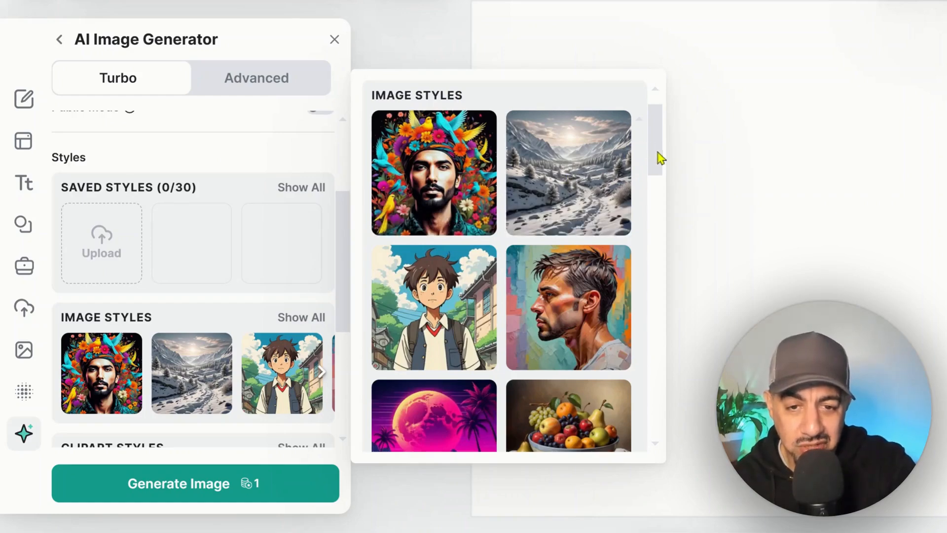
{"action": "left_click_drag", "start_coordinate": [659, 156], "coordinate": [658, 203]}
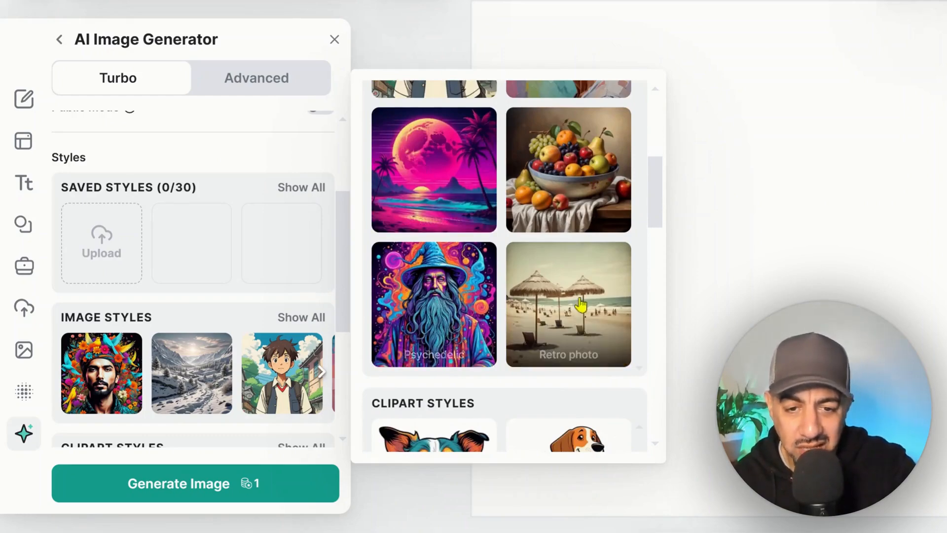
{"action": "left_click_drag", "start_coordinate": [653, 218], "coordinate": [655, 268]}
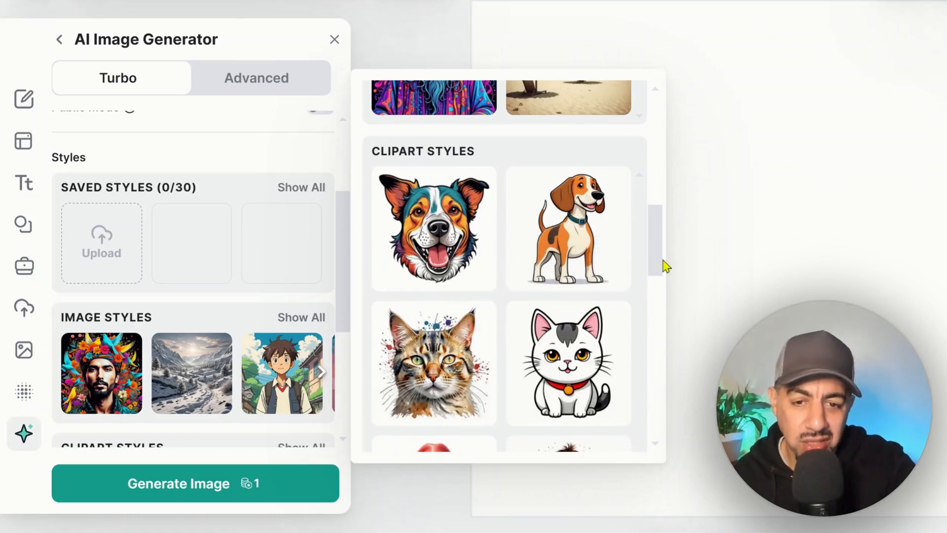
{"action": "left_click_drag", "start_coordinate": [664, 268], "coordinate": [666, 279]}
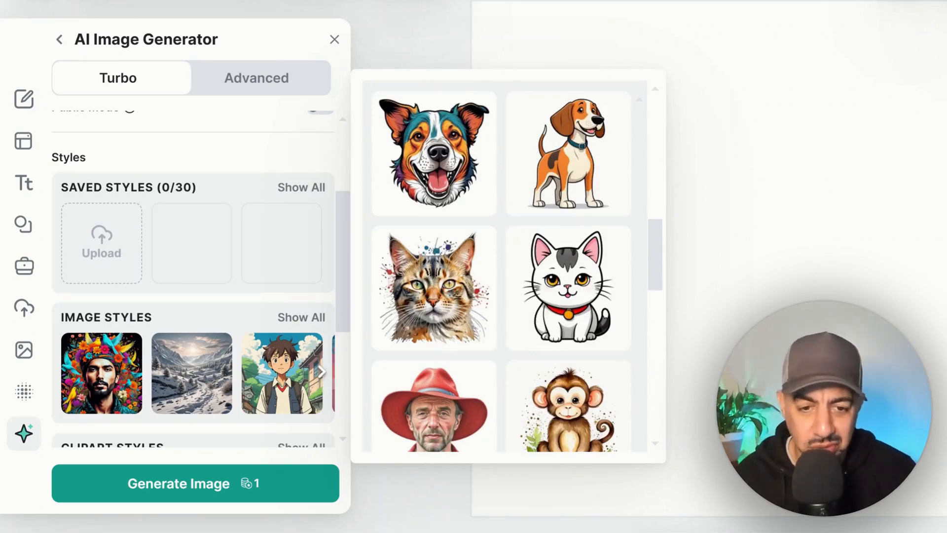
{"action": "left_click_drag", "start_coordinate": [658, 273], "coordinate": [664, 366]}
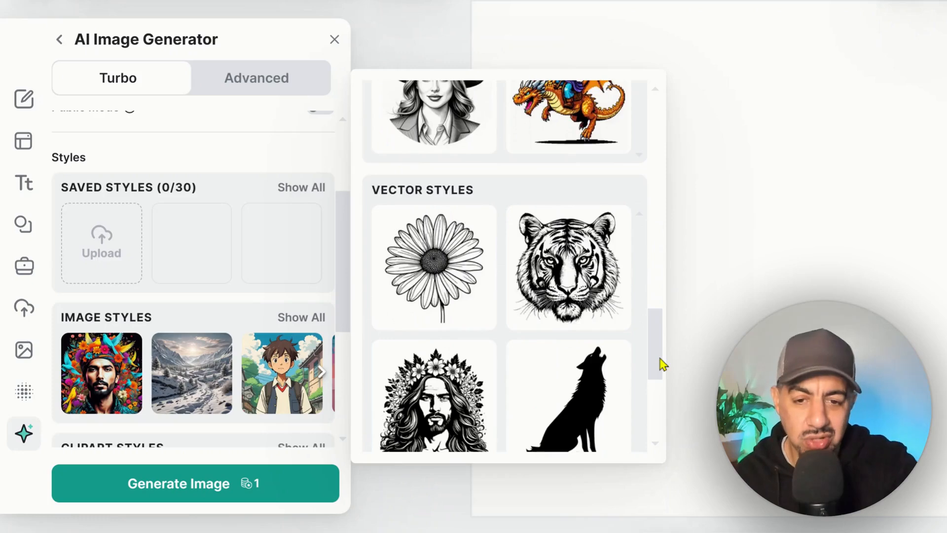
{"action": "mouse_move", "coordinate": [660, 364]}
{"action": "left_mouse_down"}
{"action": "mouse_move", "coordinate": [662, 410]}
{"action": "mouse_move", "coordinate": [666, 380]}
{"action": "left_mouse_up"}
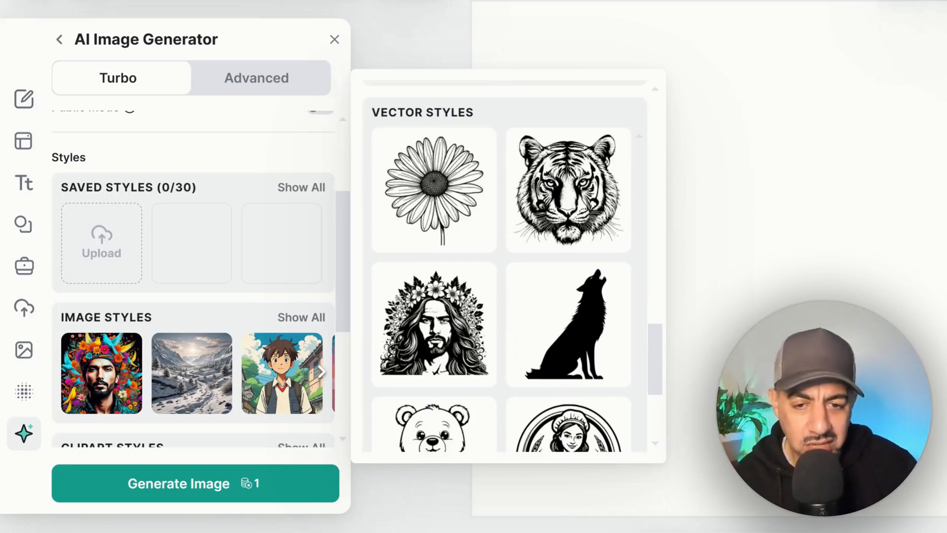
Step: Choose the Watercolor clipart style and generate a new image from the existing floral pattern prompt
{"action": "left_click_drag", "start_coordinate": [663, 375], "coordinate": [695, 299]}
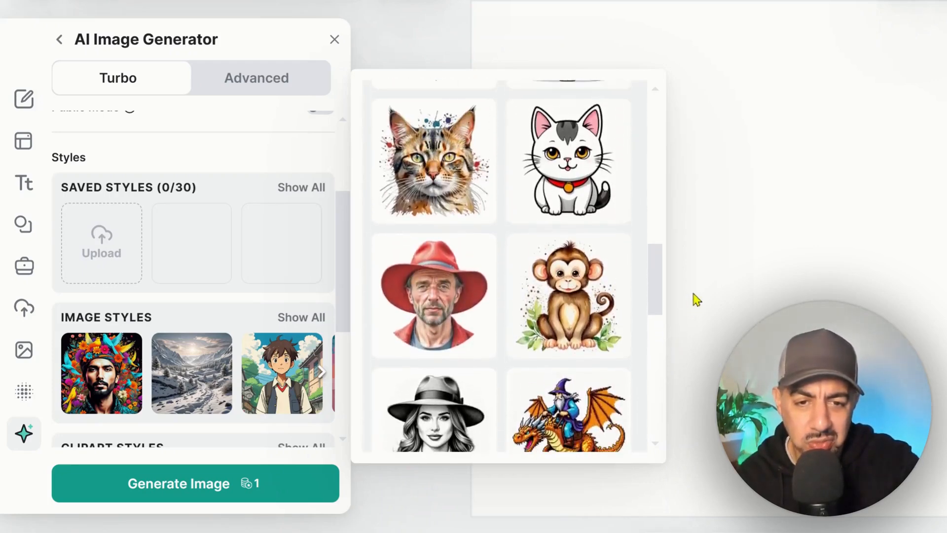
{"action": "left_click", "coordinate": [437, 148]}
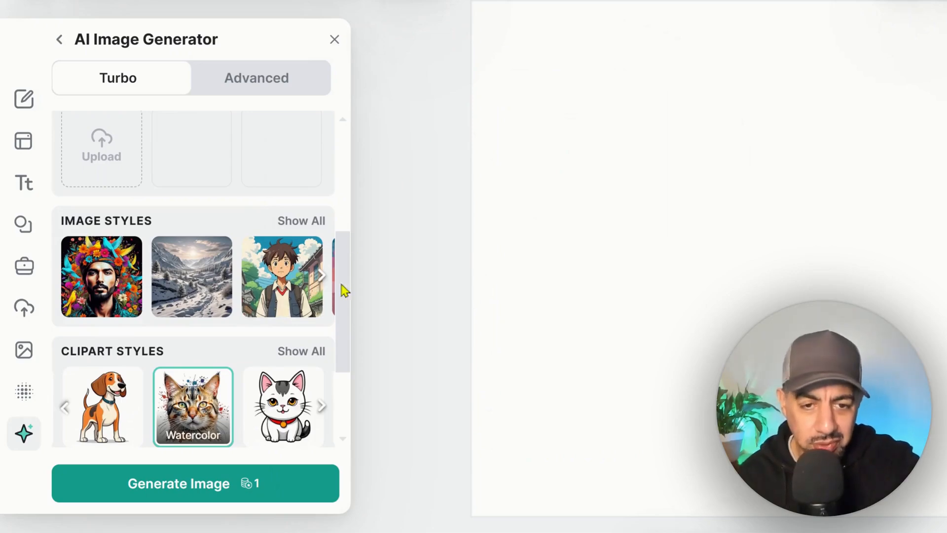
{"action": "left_click_drag", "start_coordinate": [343, 292], "coordinate": [357, 269]}
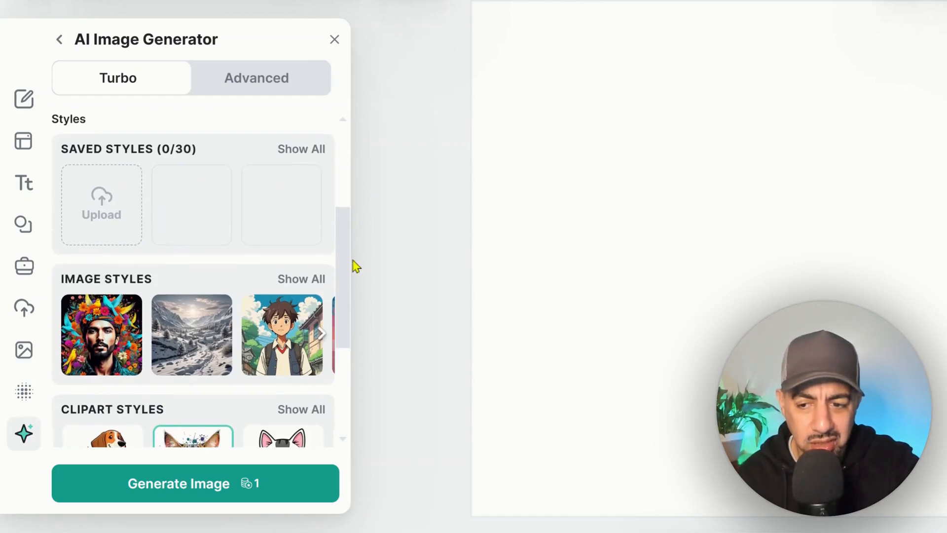
{"action": "left_click", "coordinate": [282, 488]}
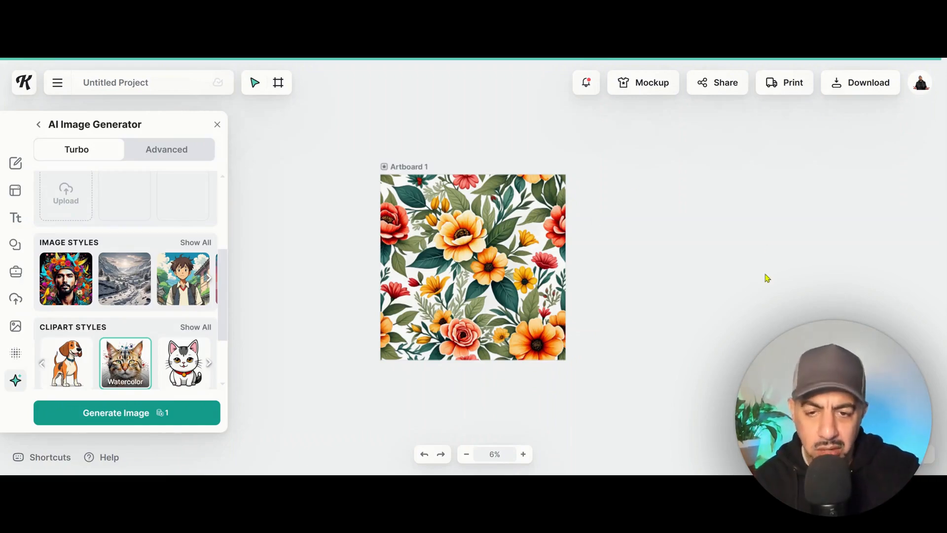
Step: Inspect the generated floral pattern's detail at up to 50% zoom, closing the AI Image Generator for an unobstructed view
{"action": "left_click", "coordinate": [492, 233]}
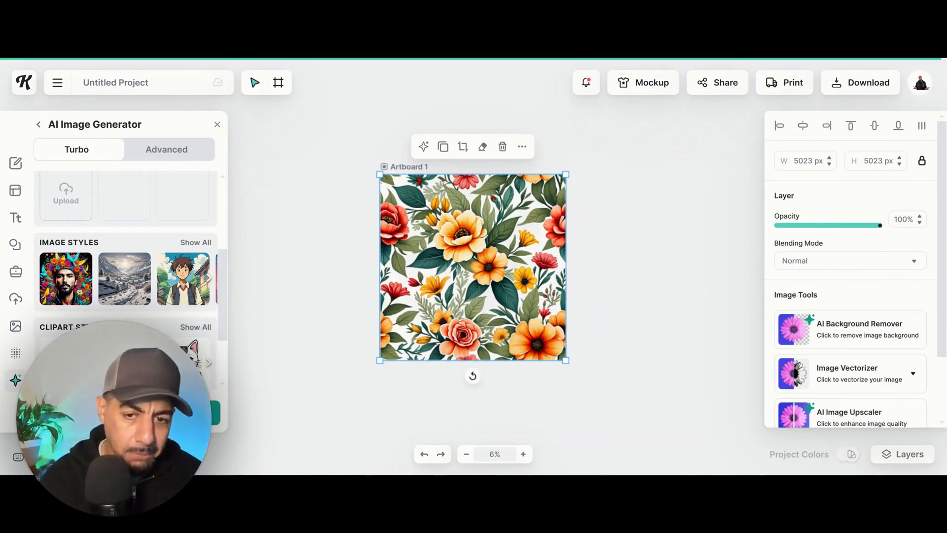
{"action": "left_click", "coordinate": [610, 226]}
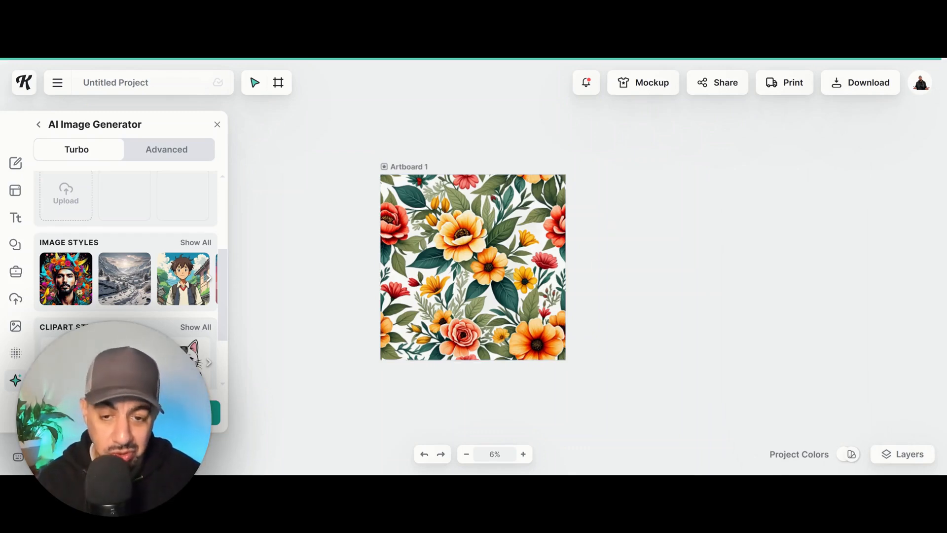
{"action": "left_click", "coordinate": [523, 454]}
{"action": "left_click", "coordinate": [523, 455]}
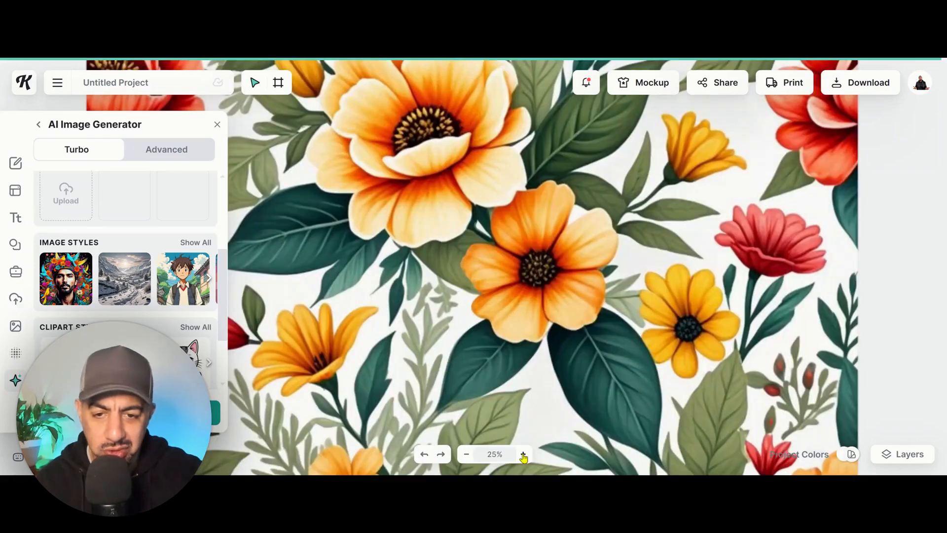
{"action": "left_click", "coordinate": [524, 454]}
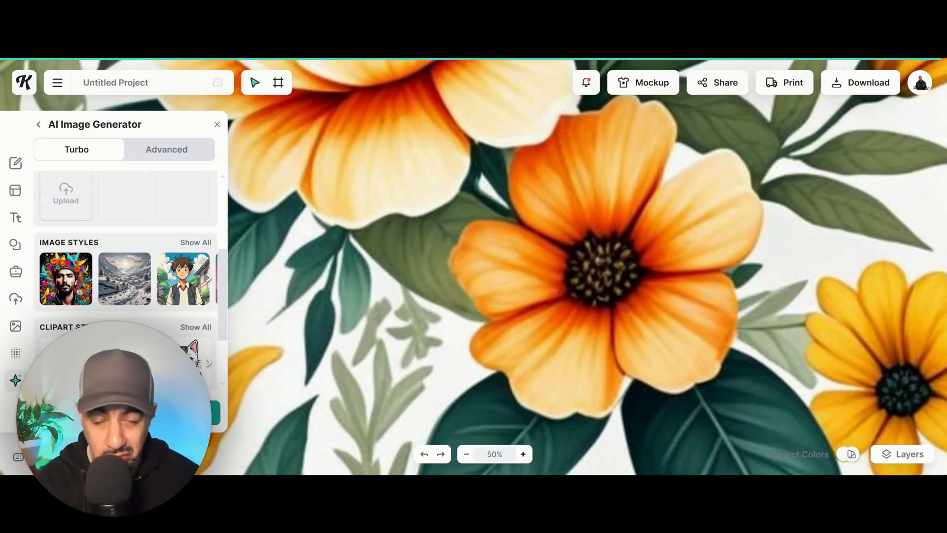
{"action": "left_click", "coordinate": [466, 454]}
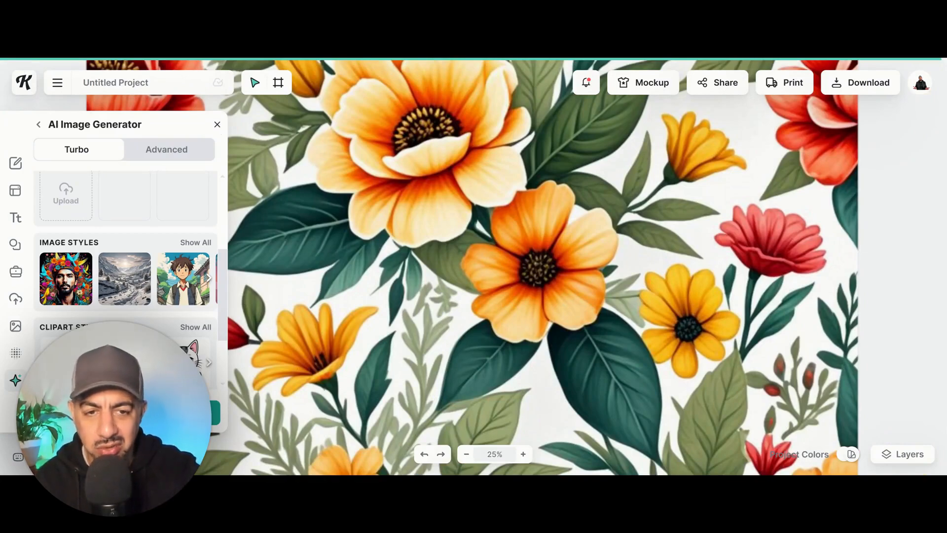
{"action": "left_click", "coordinate": [217, 125]}
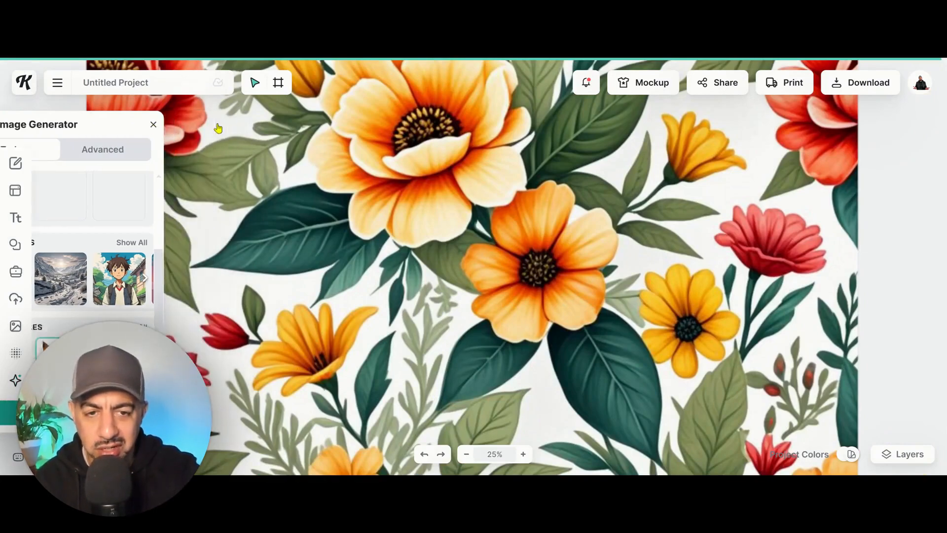
{"action": "left_click", "coordinate": [524, 454]}
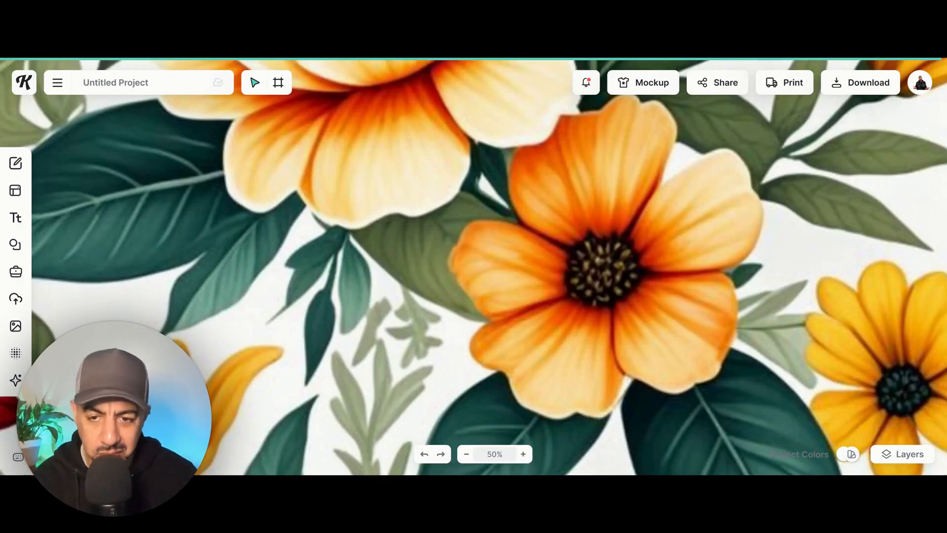
Step: Enhance the floral pattern image's quality with the AI Image Upscaler
{"action": "left_click", "coordinate": [641, 277]}
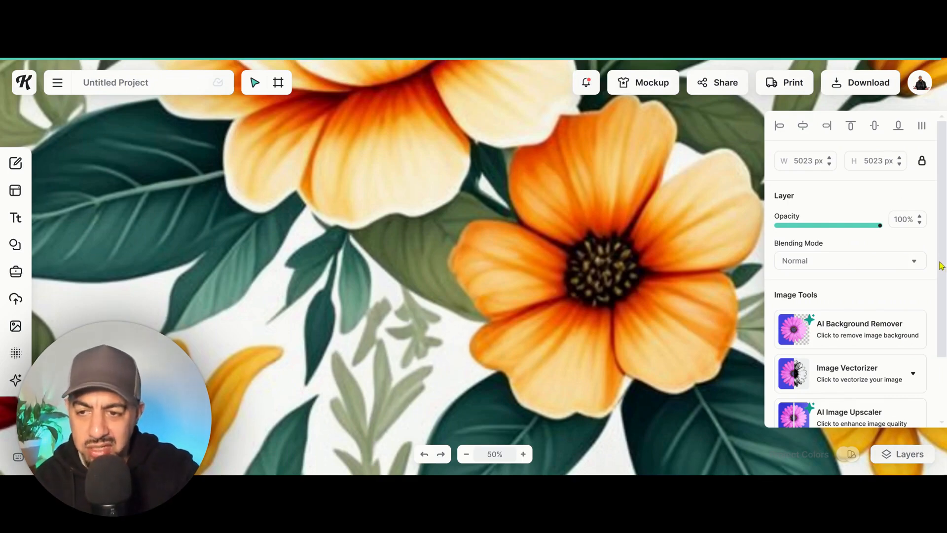
{"action": "left_click_drag", "start_coordinate": [942, 266], "coordinate": [940, 321]}
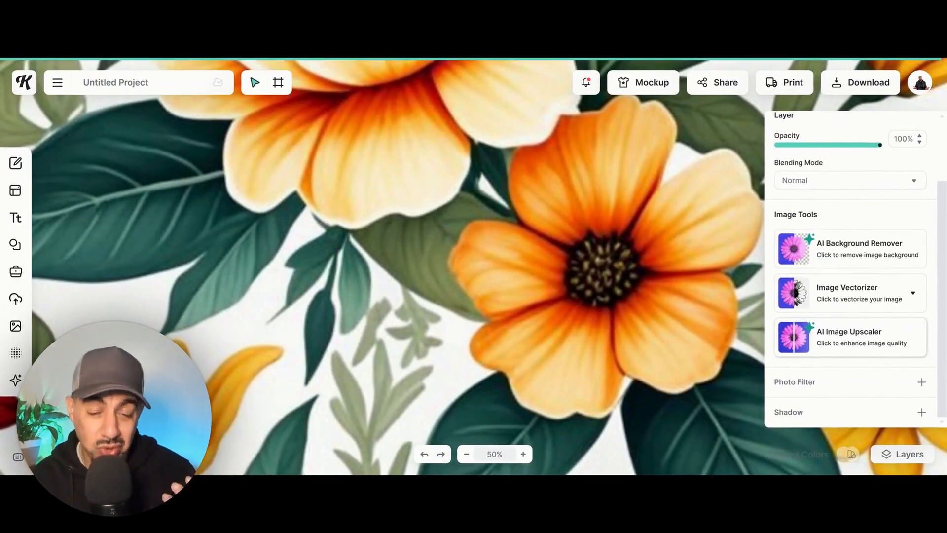
{"action": "left_click", "coordinate": [890, 345]}
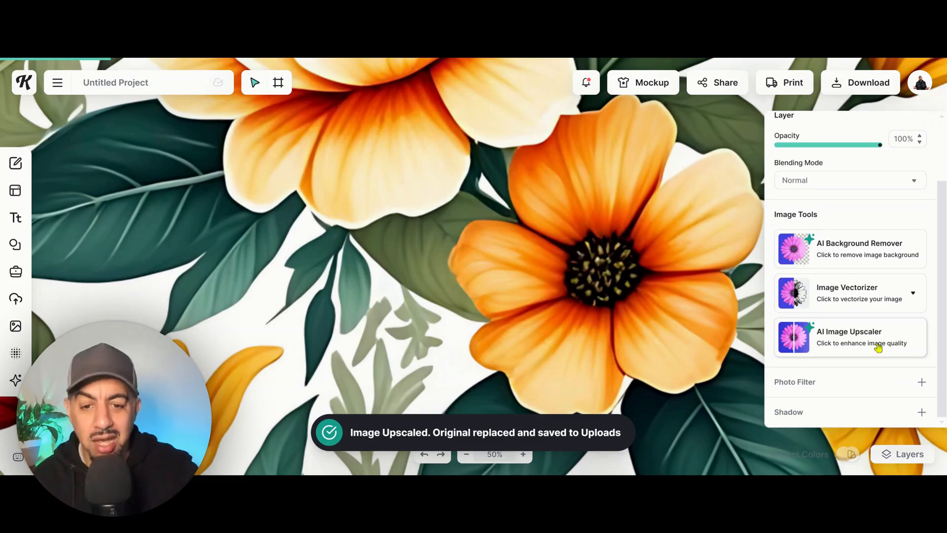
Step: Examine the upscaled pattern's sharpness close up and as a whole, at zoom levels between 50% and 6%
{"action": "left_click", "coordinate": [464, 457]}
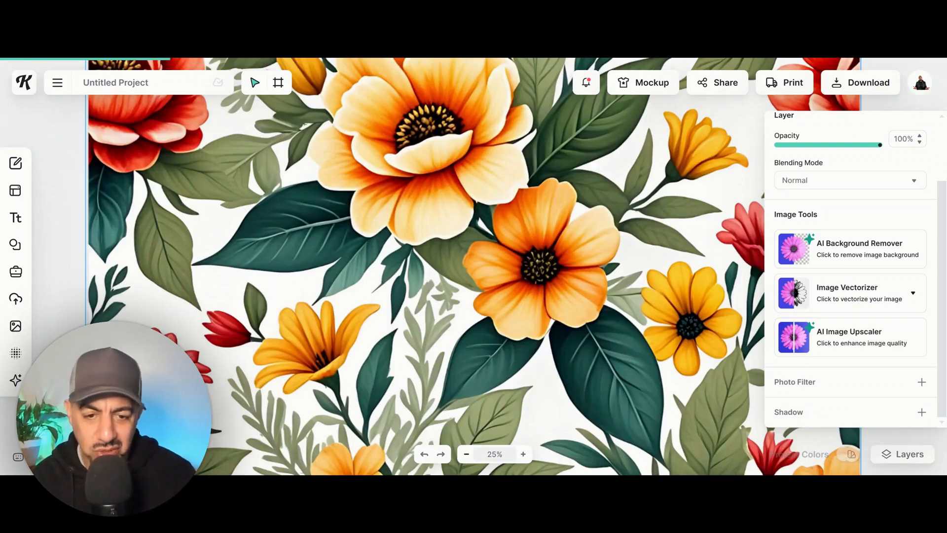
{"action": "left_click", "coordinate": [524, 454]}
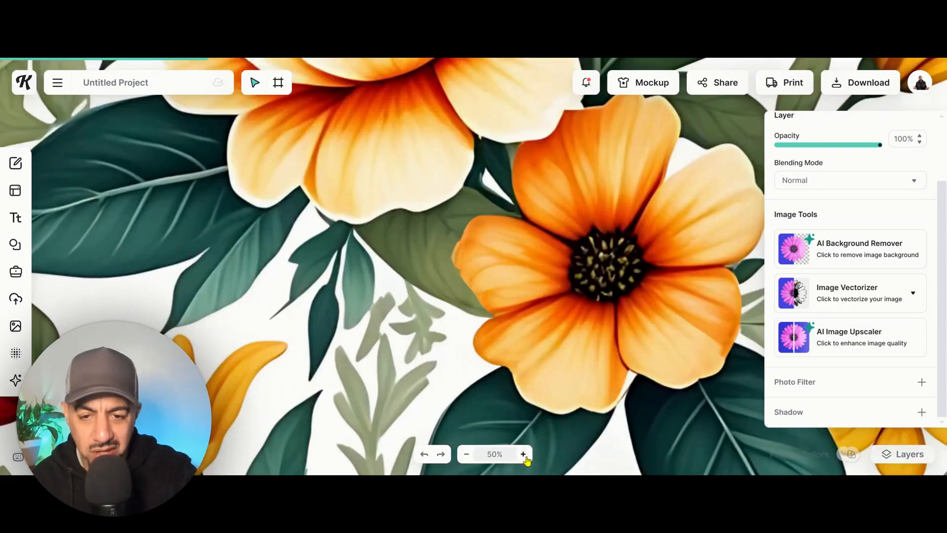
{"action": "left_click", "coordinate": [466, 454]}
{"action": "left_click", "coordinate": [466, 454]}
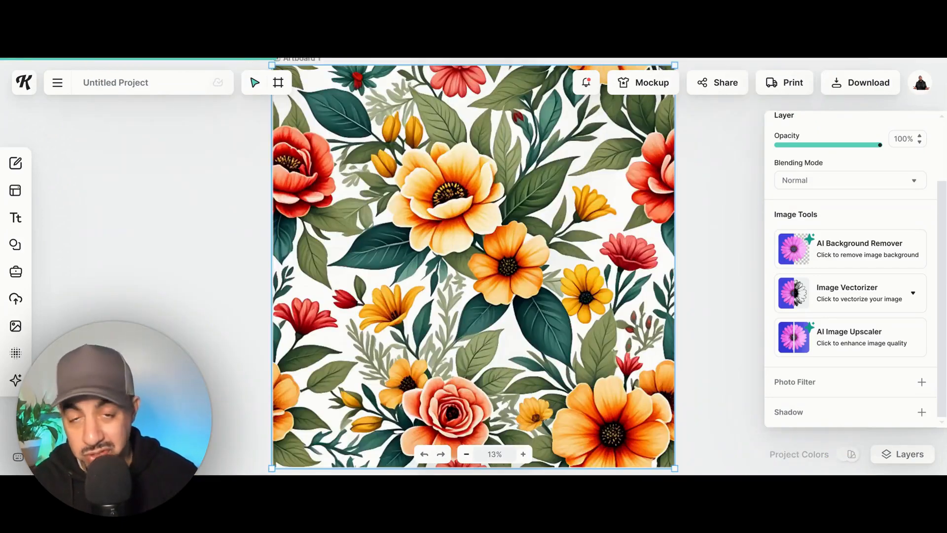
{"action": "left_click", "coordinate": [466, 454]}
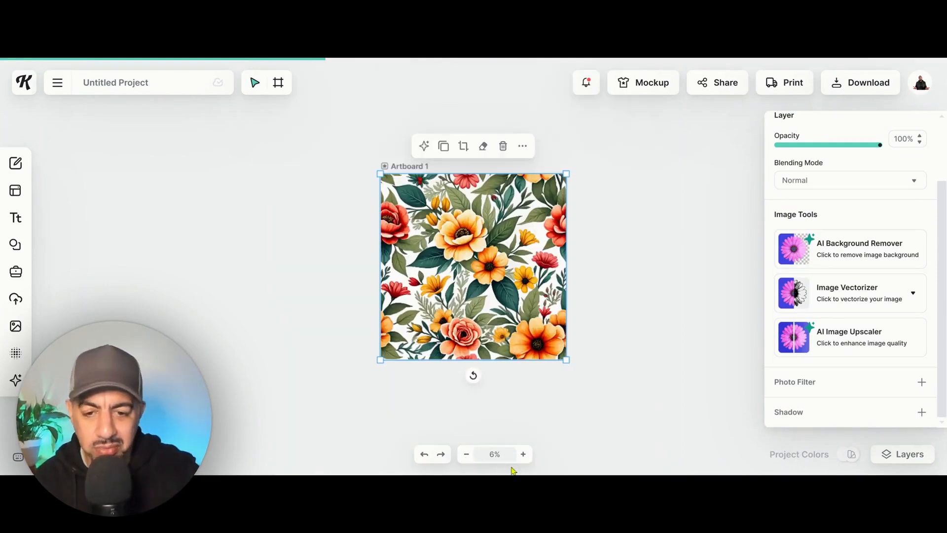
{"action": "left_click", "coordinate": [523, 454]}
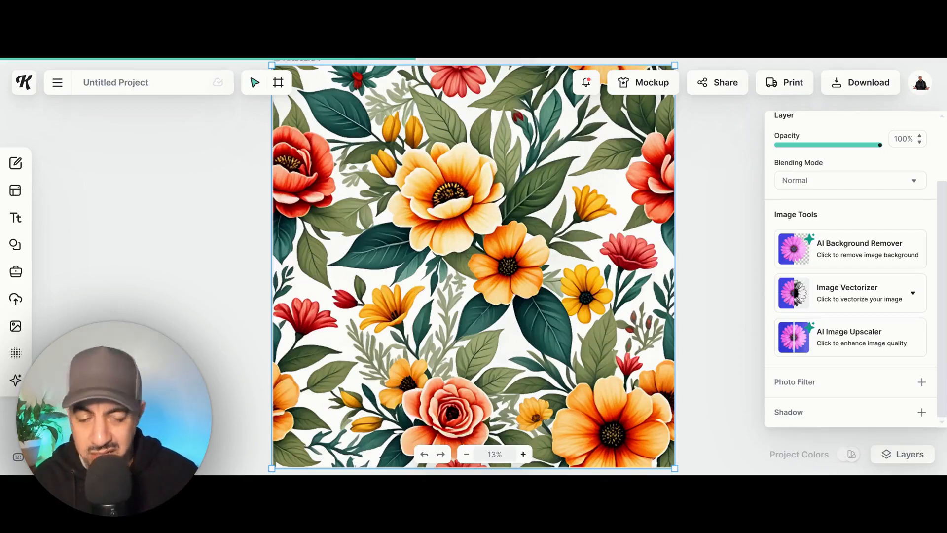
{"action": "left_click", "coordinate": [464, 456]}
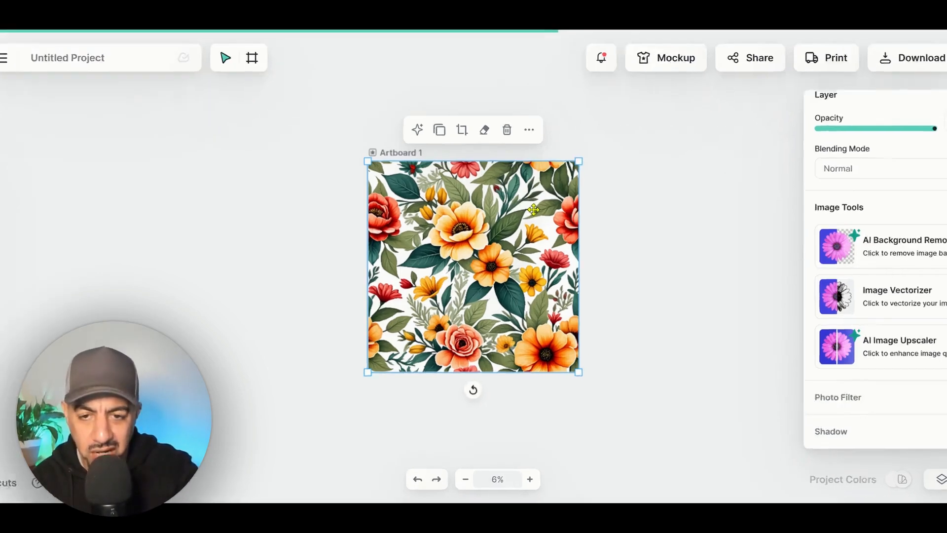
Step: Copy the upscaled pattern image and paste a duplicate on the empty canvas to the right of Artboard 1
{"action": "right_click", "coordinate": [523, 212]}
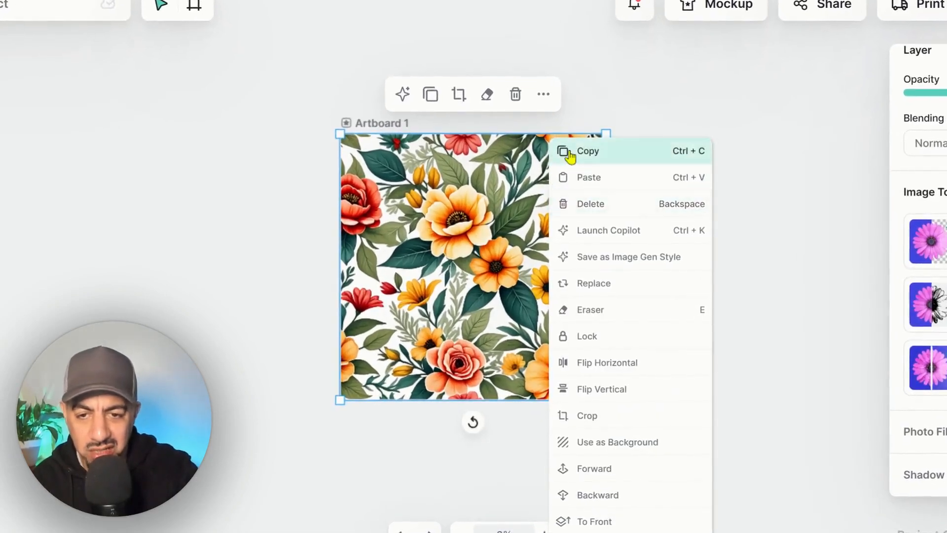
{"action": "left_click", "coordinate": [568, 156]}
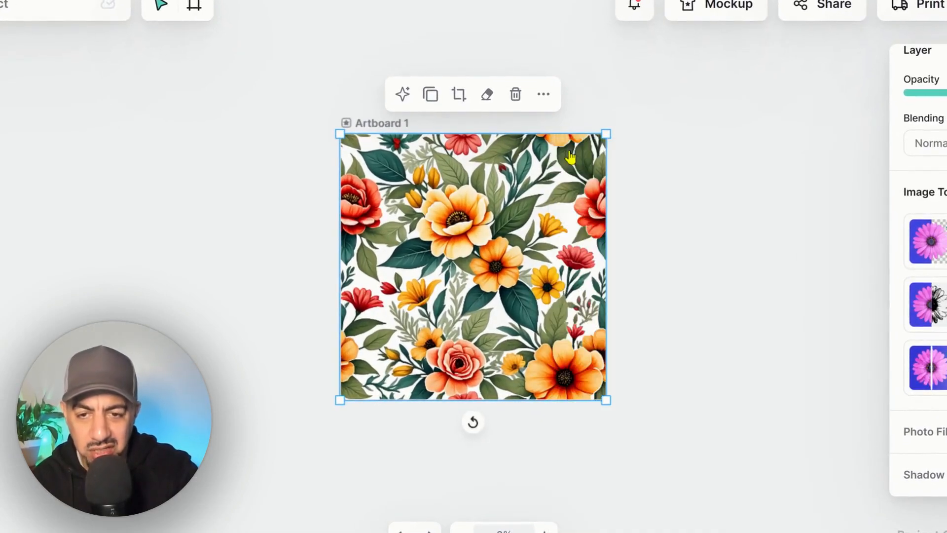
{"action": "right_click", "coordinate": [675, 163]}
{"action": "left_click", "coordinate": [704, 178]}
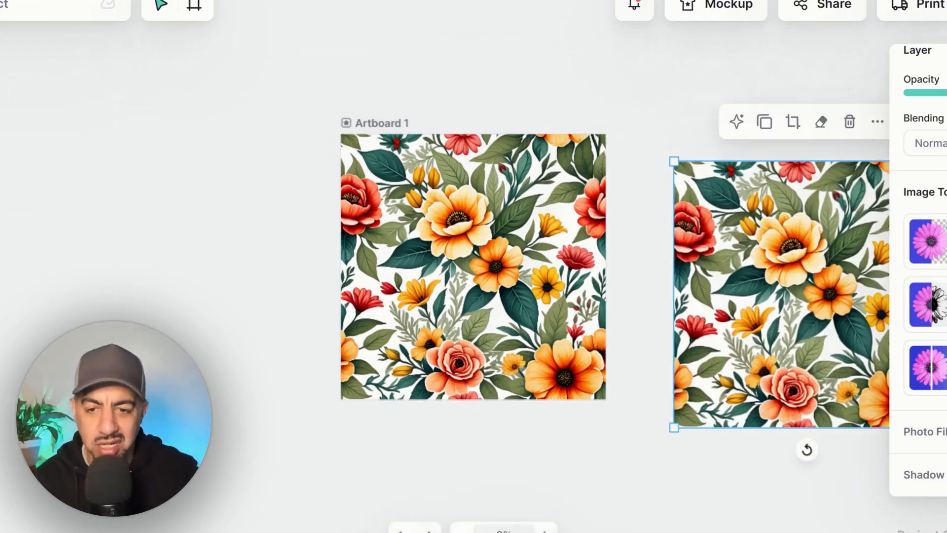
Step: Align the duplicate flush with the original pattern's right edge to check the seamless repeat, and delete the duplicate
{"action": "left_click_drag", "start_coordinate": [727, 192], "coordinate": [661, 159]}
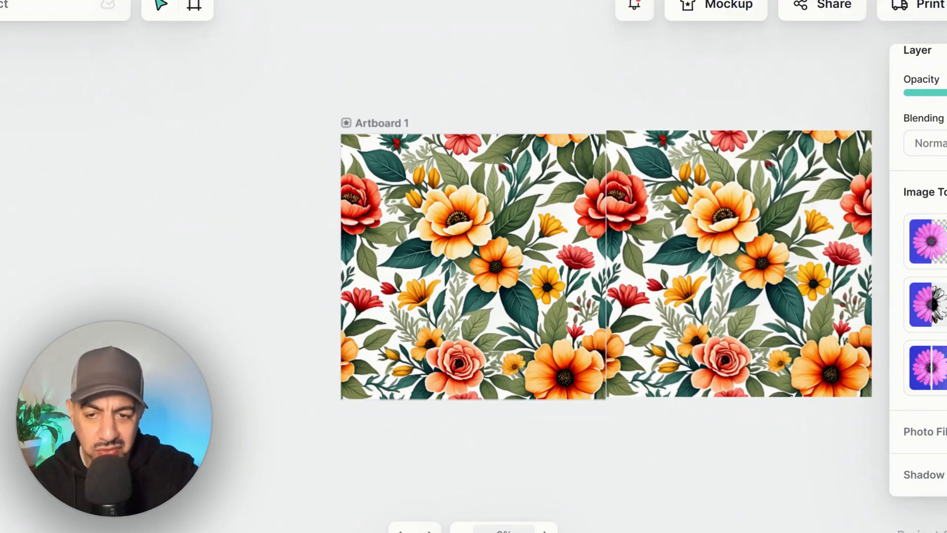
{"action": "key", "text": "Down"}
{"action": "key", "text": "Left"}
{"action": "key", "text": "Left"}
{"action": "key", "text": "Down"}
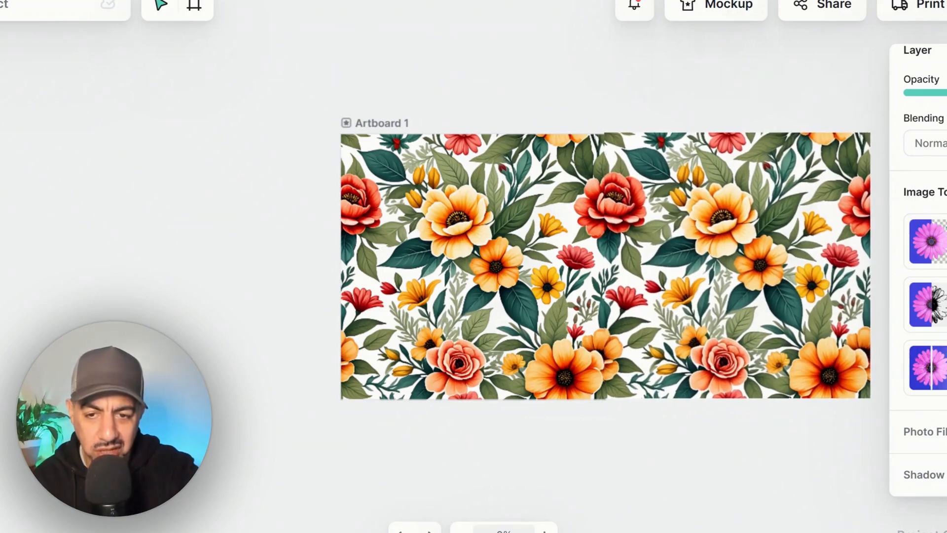
{"action": "left_click_drag", "start_coordinate": [658, 158], "coordinate": [685, 195]}
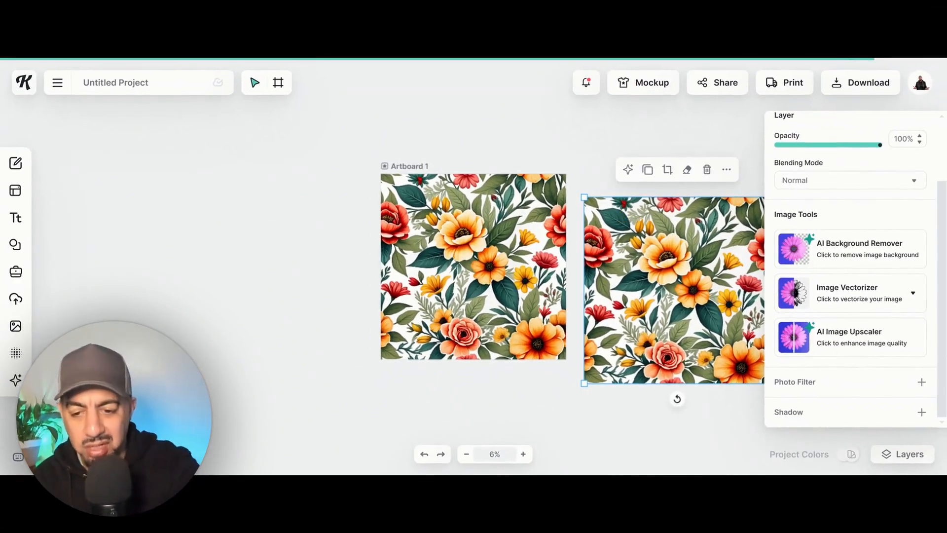
{"action": "key", "text": "Delete"}
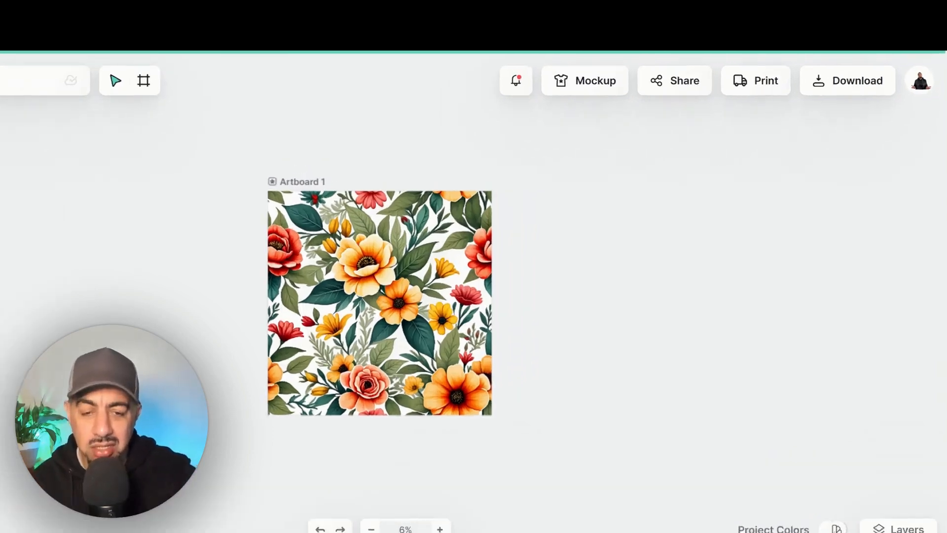
Step: Download the floral pattern as a 5000 × 5000 px PNG at a resolution of 300
{"action": "left_click", "coordinate": [840, 84]}
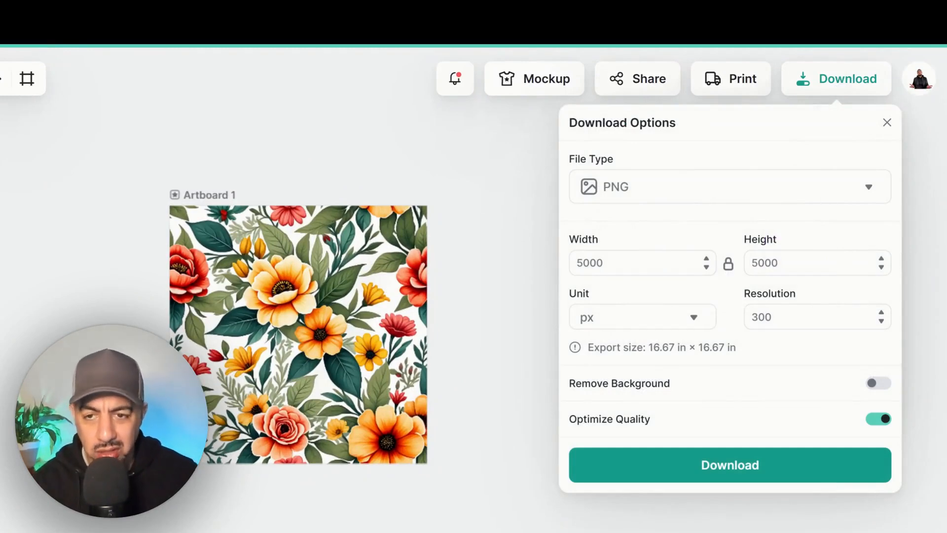
{"action": "left_click", "coordinate": [762, 186]}
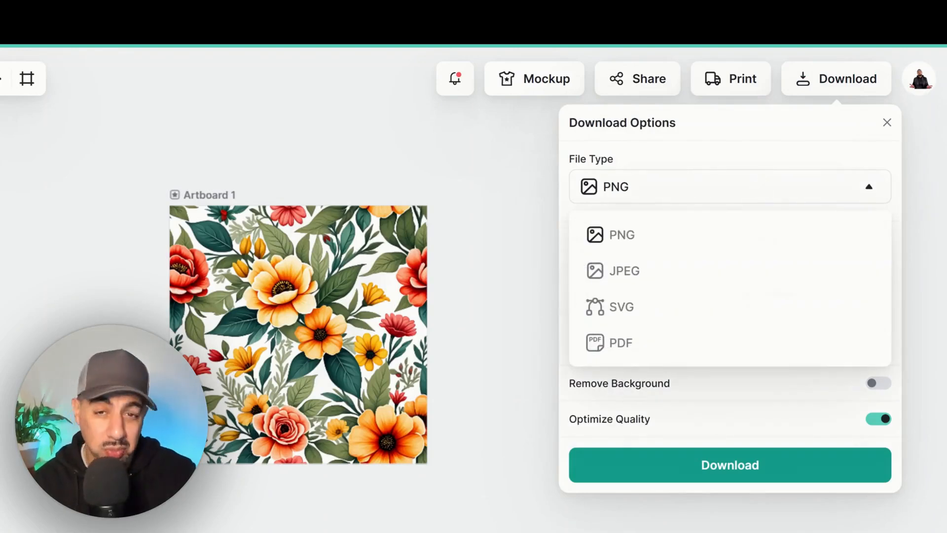
{"action": "left_click", "coordinate": [750, 390]}
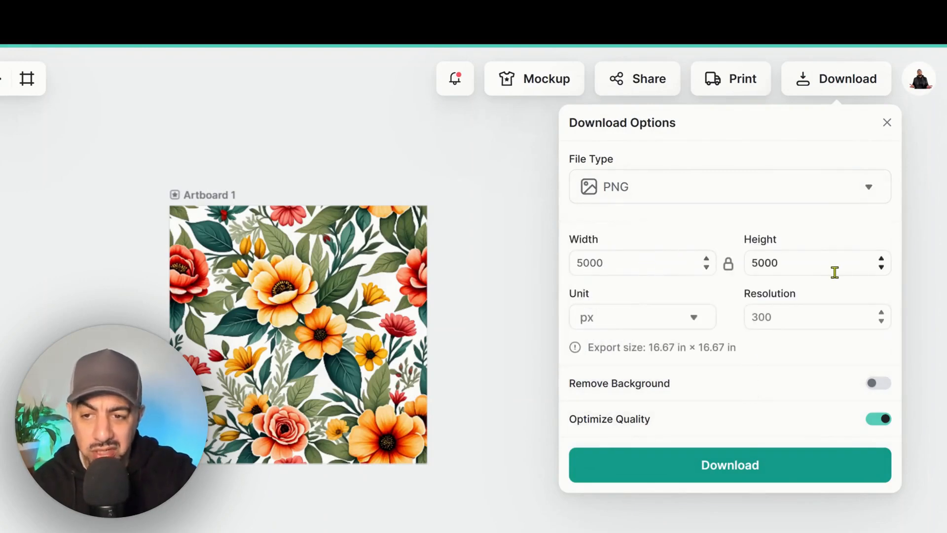
{"action": "double_click", "coordinate": [794, 321]}
{"action": "type", "text": "300"}
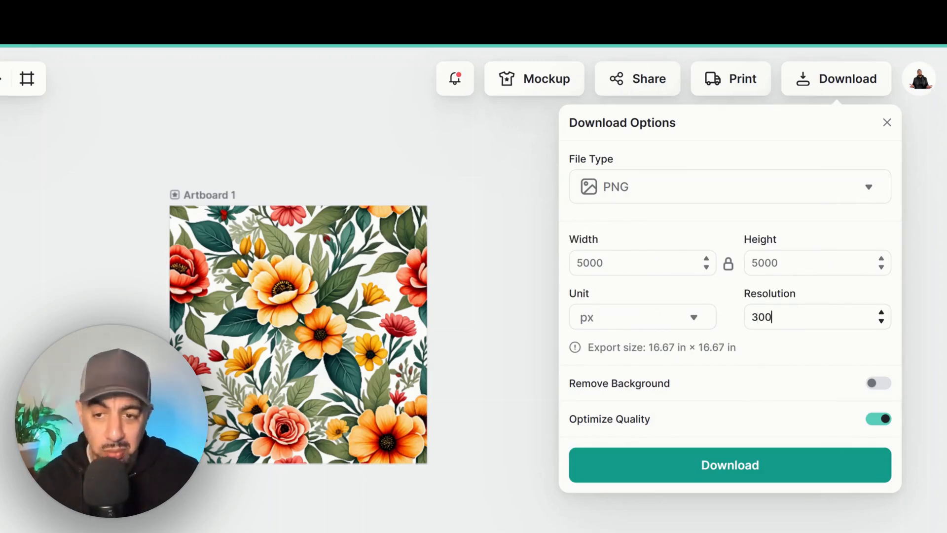
{"action": "left_click", "coordinate": [783, 378]}
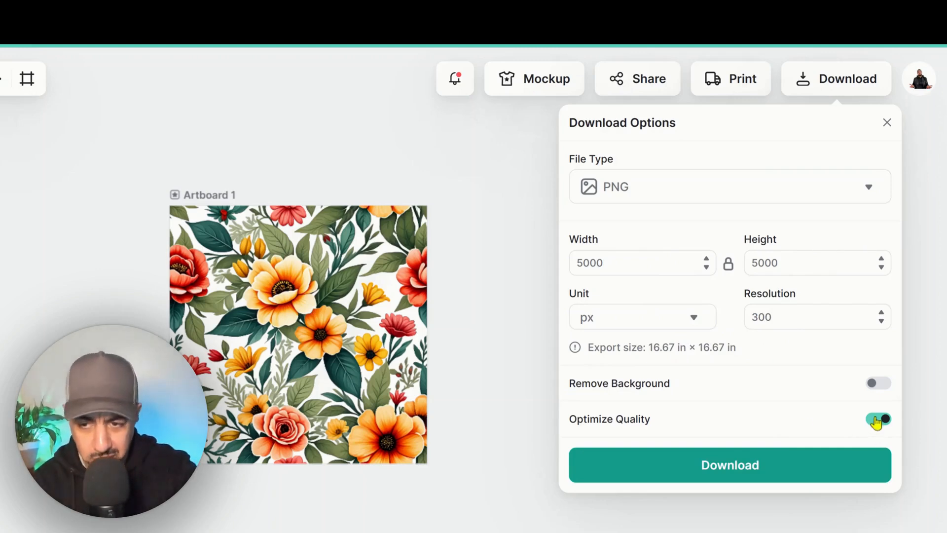
{"action": "left_click", "coordinate": [764, 471]}
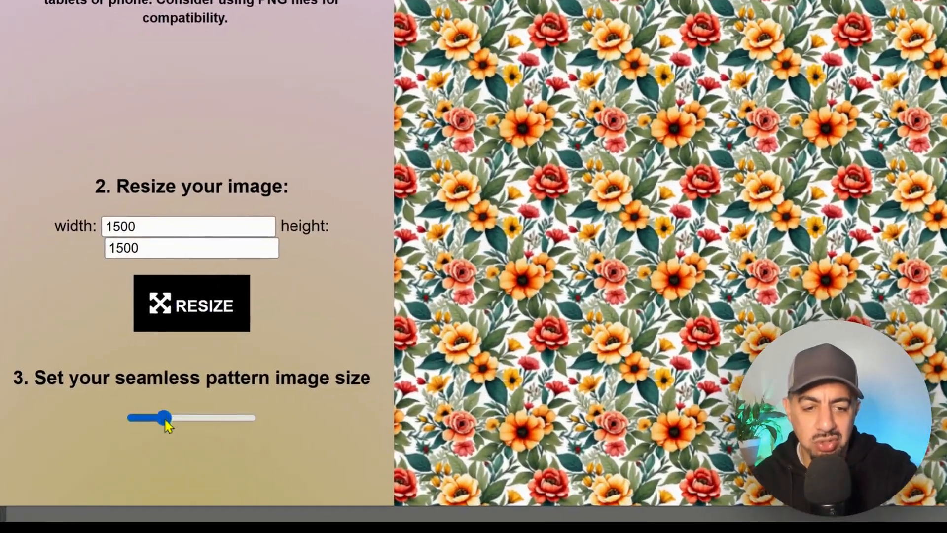
Step: In the online seamless pattern checker, enlarge the uploaded pattern's tile size, and reduce it to around mid-range to inspect the repeat
{"action": "left_click_drag", "start_coordinate": [168, 428], "coordinate": [236, 428]}
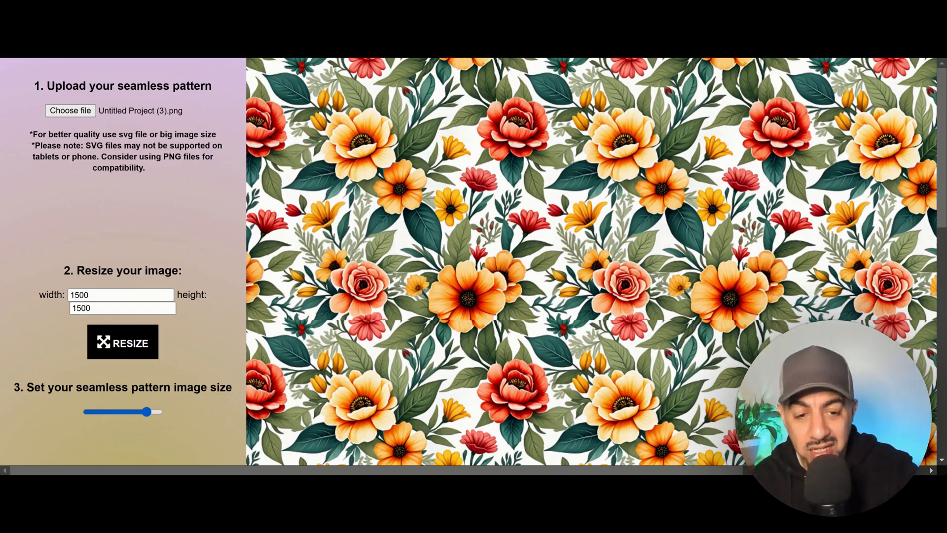
{"action": "left_click_drag", "start_coordinate": [147, 412], "coordinate": [127, 413]}
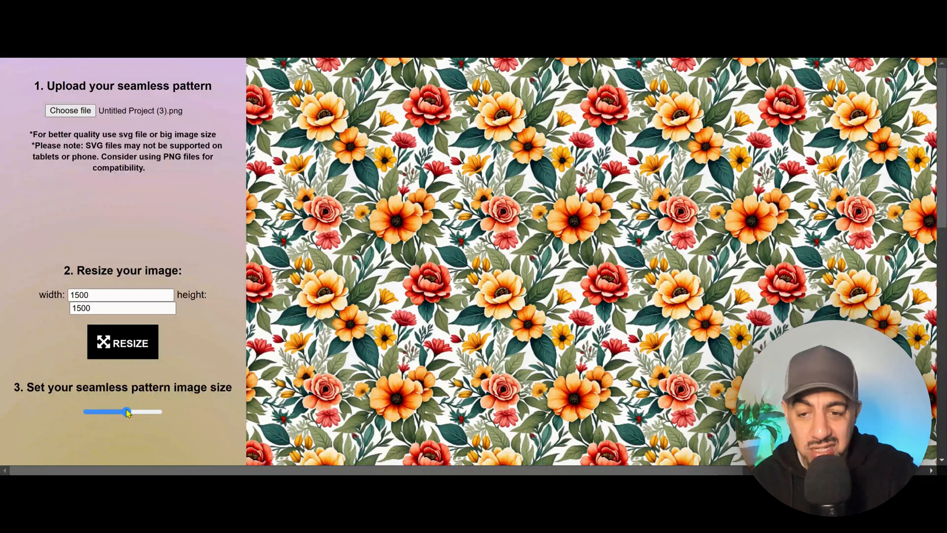